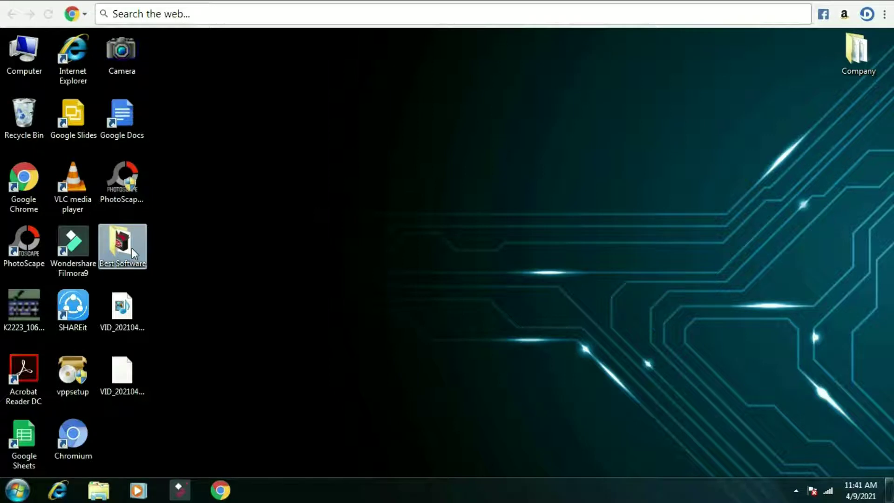
# Open the Best Software folder on the desktop and check the ifun-screen-recorder-setup file in it
pyautogui.doubleClick(132, 248)
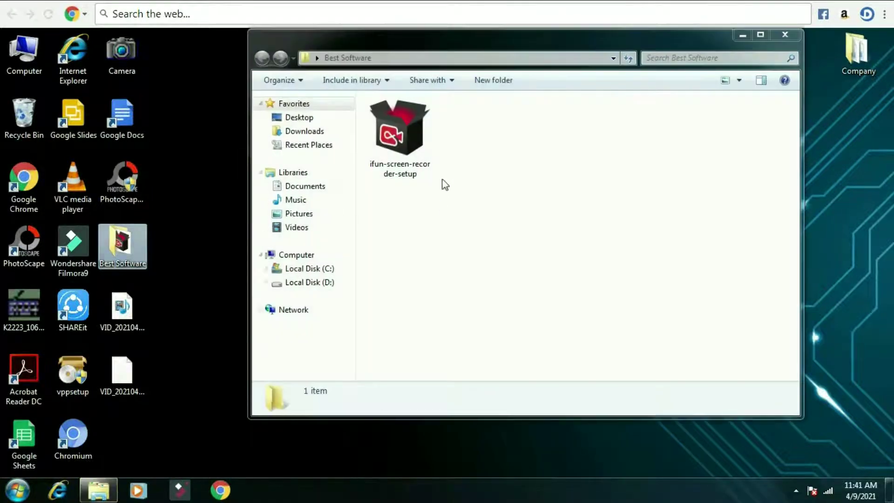
pyautogui.click(401, 180)
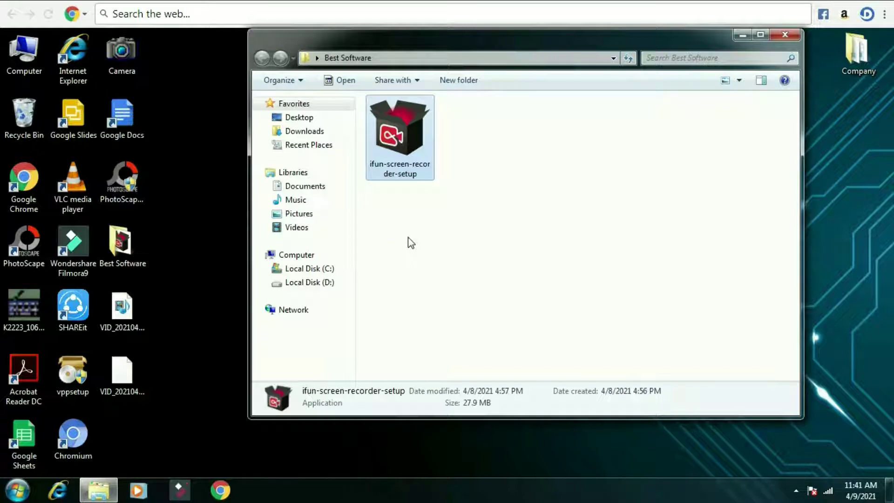
pyautogui.click(441, 217)
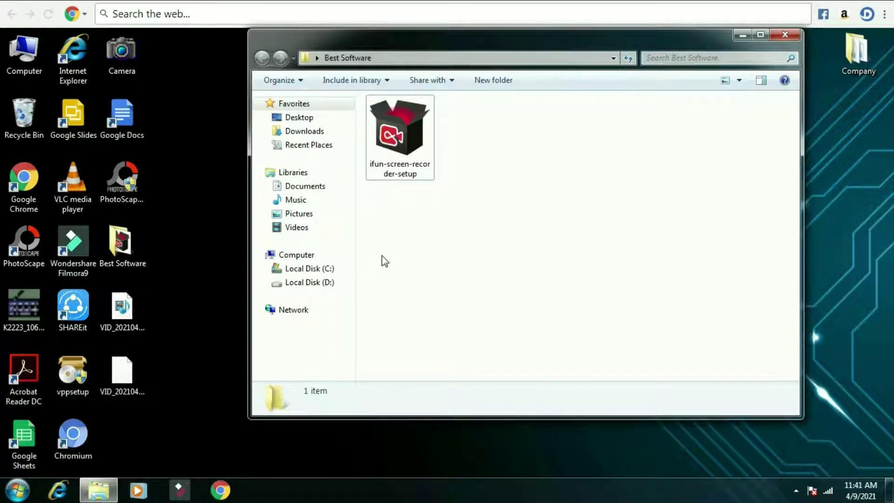
# Switch to Chrome, go to google.com and search for "iobit"
pyautogui.click(235, 498)
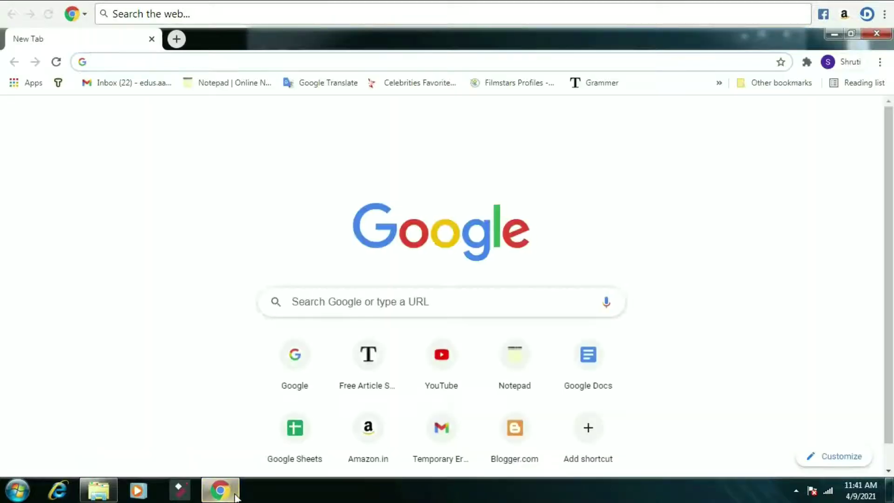
pyautogui.write('google.com')
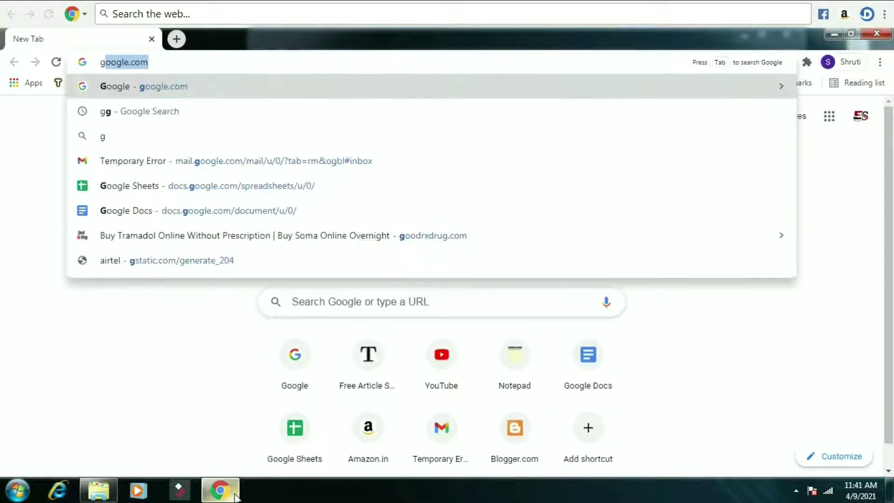
pyautogui.press('Return')
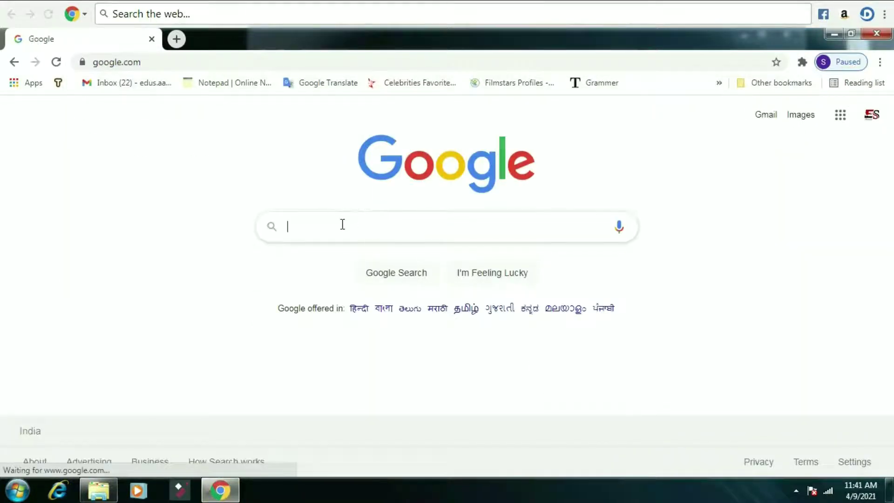
pyautogui.click(342, 224)
pyautogui.write('iobit')
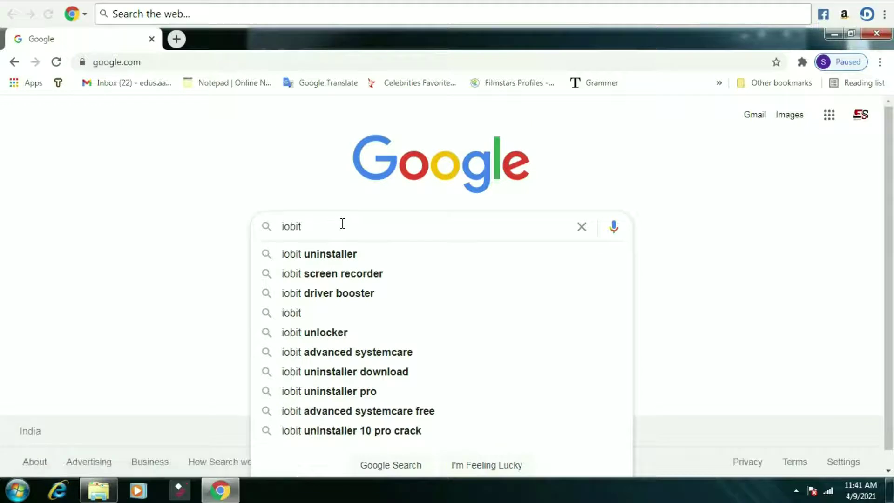
pyautogui.press('Return')
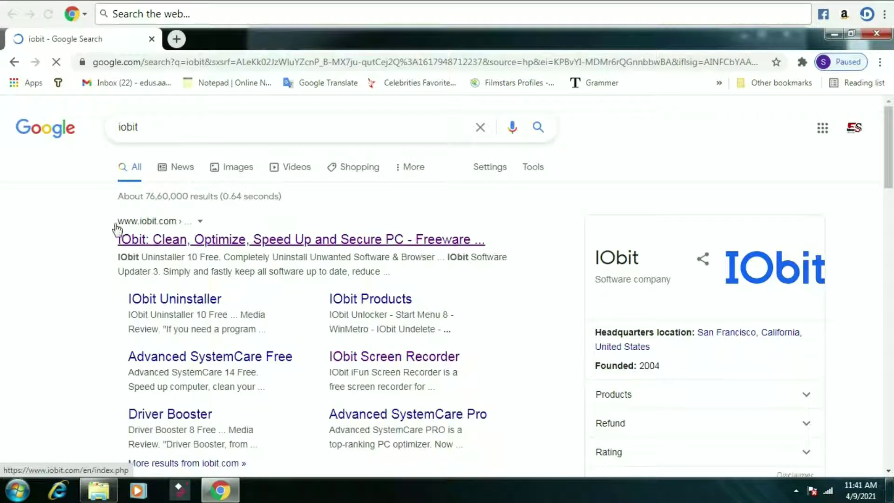
# Open the IObit website from the search results and go to its iFun Screen Recorder product page
pyautogui.click(193, 243)
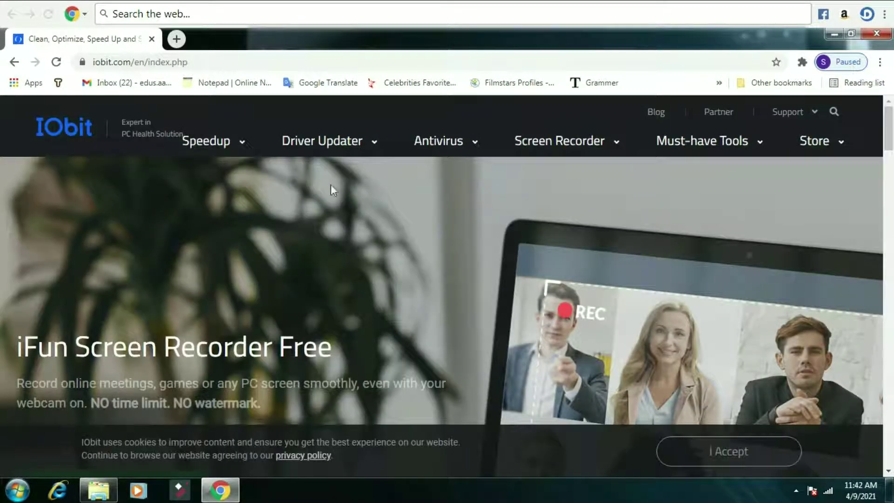
pyautogui.moveTo(569, 142)
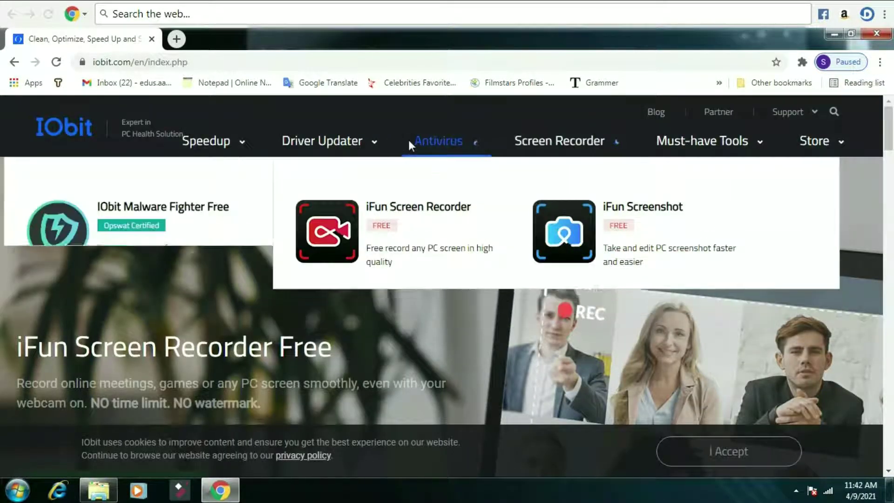
pyautogui.moveTo(349, 146)
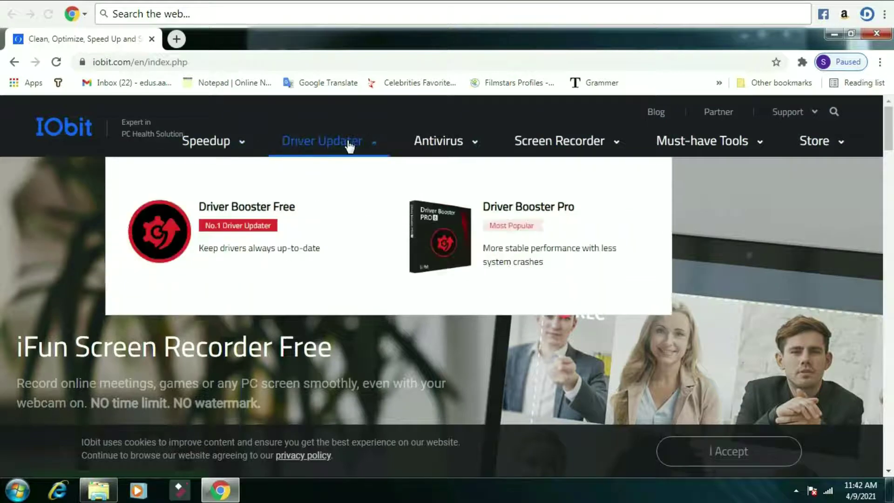
pyautogui.moveTo(443, 147)
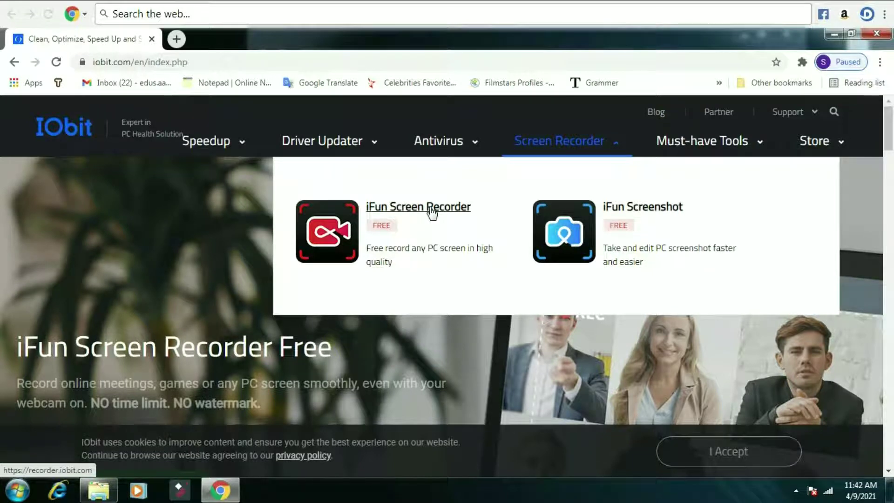
pyautogui.click(432, 213)
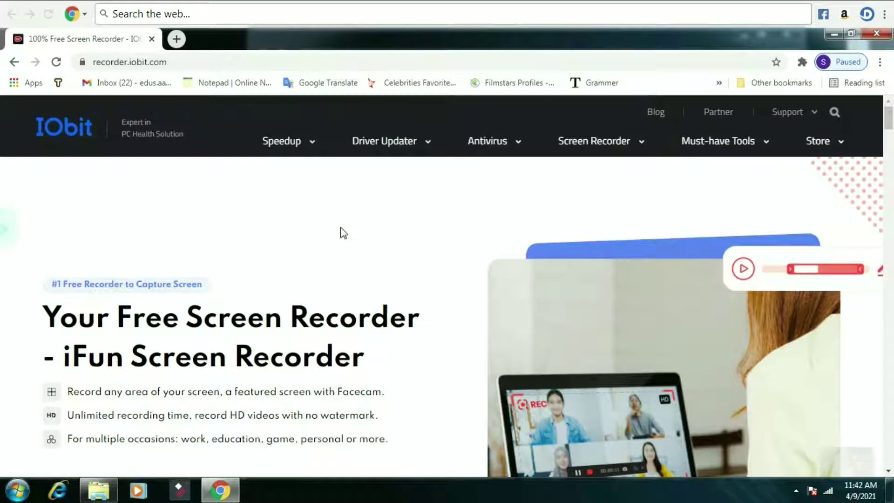
# Review the listed iFun Screen Recorder features, highlighting the screen area, recording time, occasions and watermark phrases
pyautogui.scroll(-1, 316, 261)
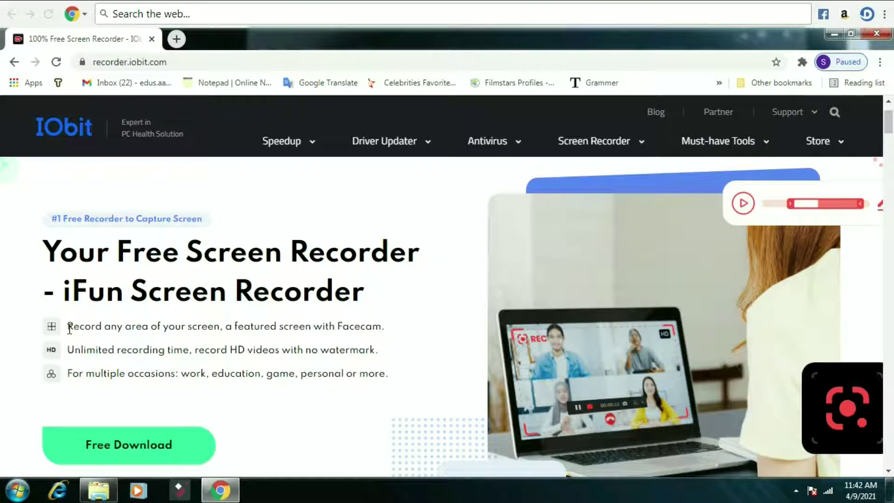
pyautogui.moveTo(69, 327); pyautogui.dragTo(219, 330)
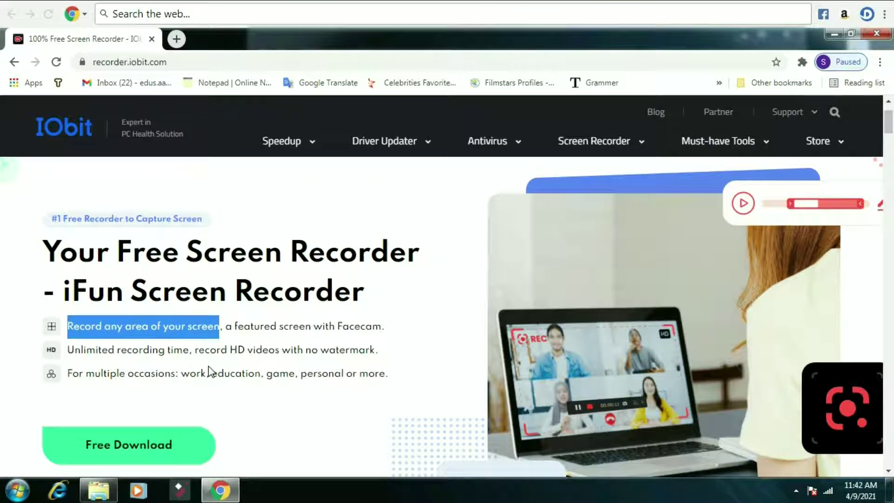
pyautogui.moveTo(68, 350); pyautogui.dragTo(192, 350)
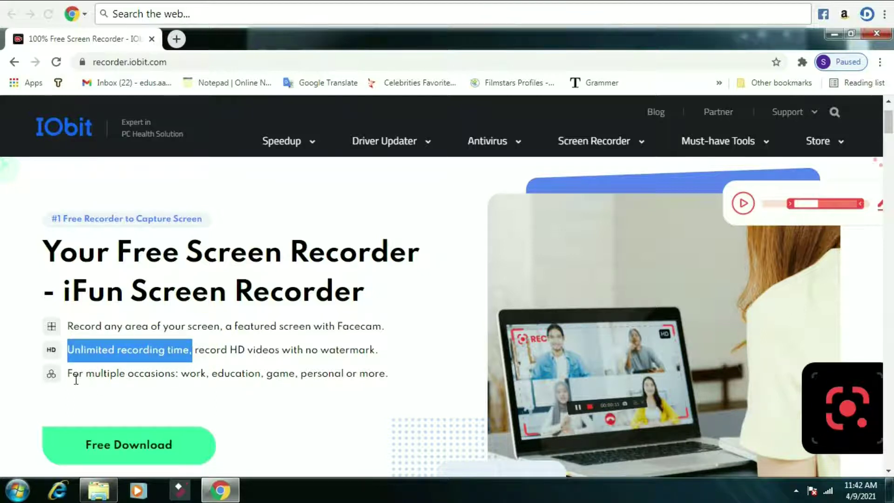
pyautogui.moveTo(184, 375); pyautogui.dragTo(353, 375)
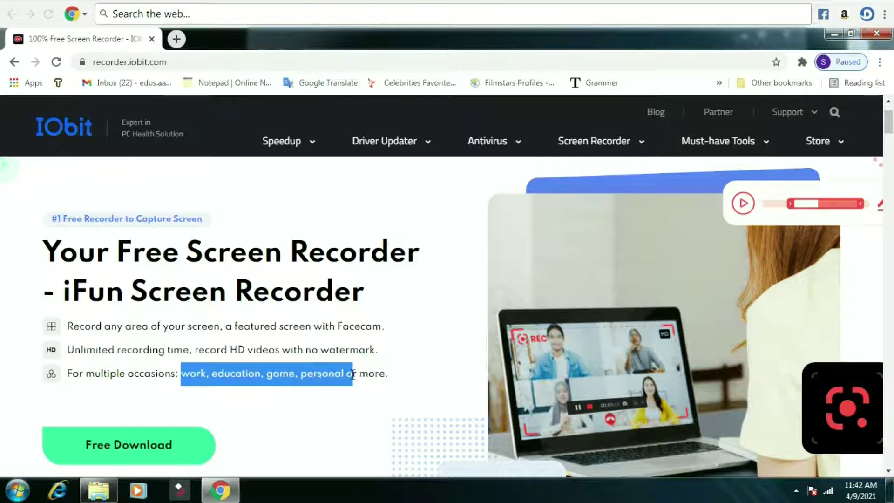
pyautogui.click(285, 368)
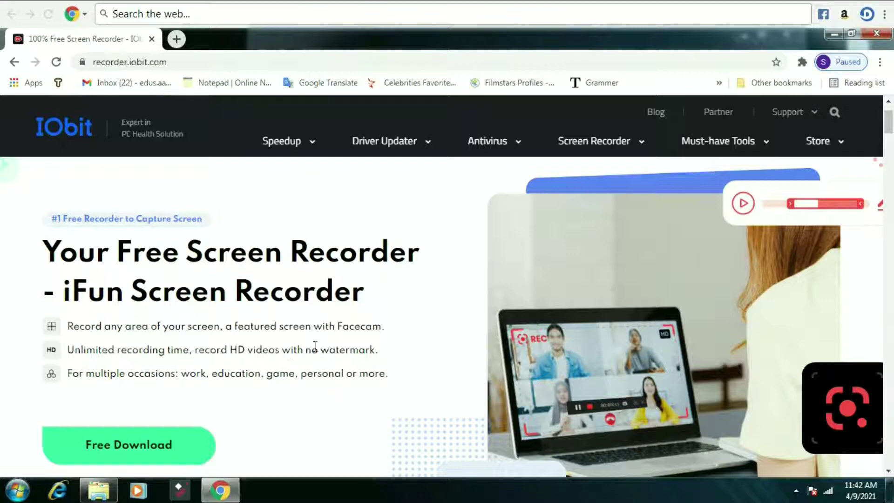
pyautogui.moveTo(309, 351); pyautogui.dragTo(378, 352)
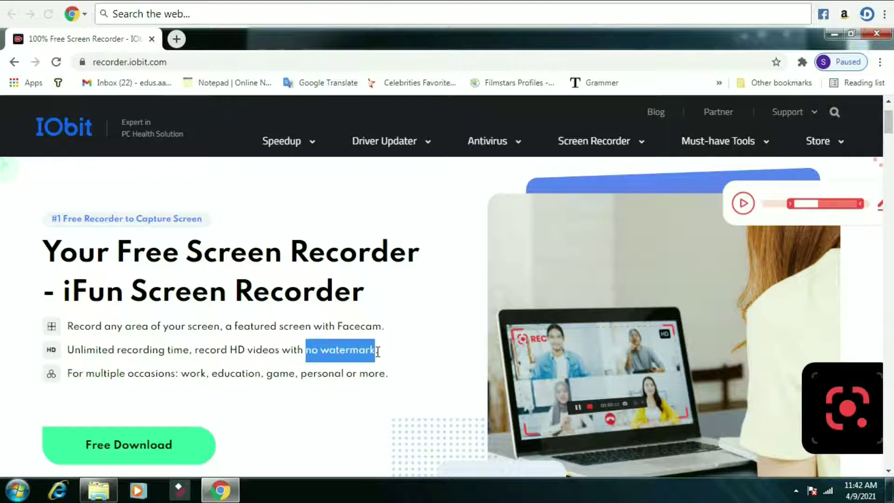
pyautogui.click(279, 371)
# Download the free iFun Screen Recorder through its CNET download page
pyautogui.scroll(-1, 252, 368)
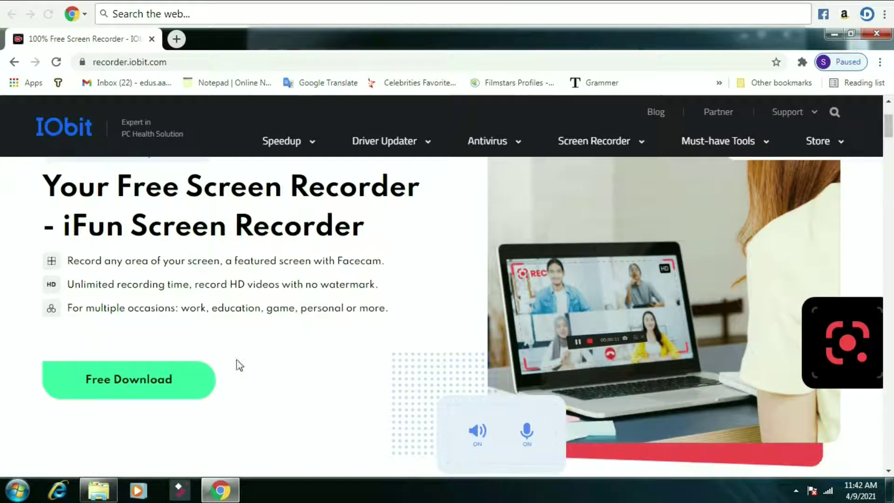
pyautogui.click(123, 384)
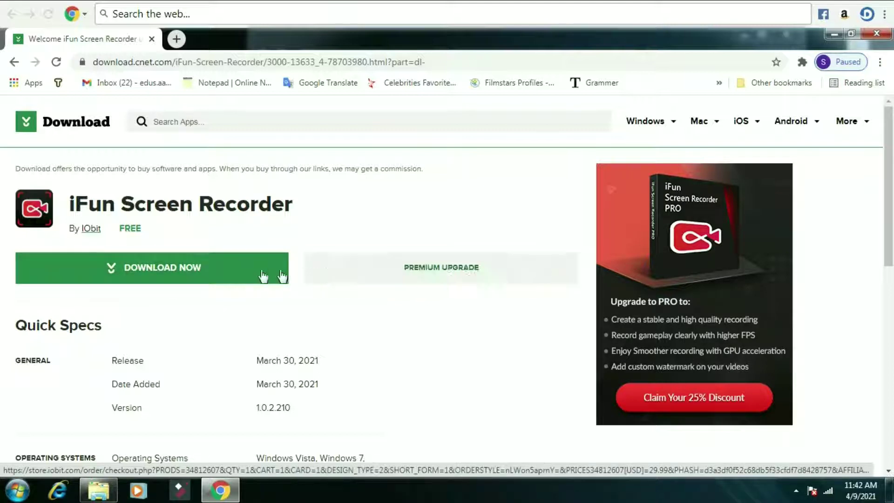
pyautogui.click(199, 274)
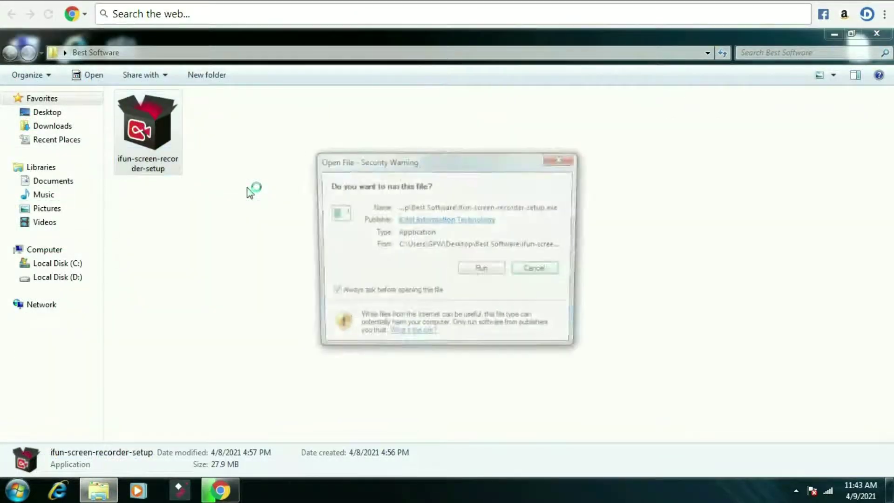
# Run ifun-screen-recorder-setup, close the unwanted browser tab that pops up, and proceed past the setup wizard's welcome page
pyautogui.click(492, 274)
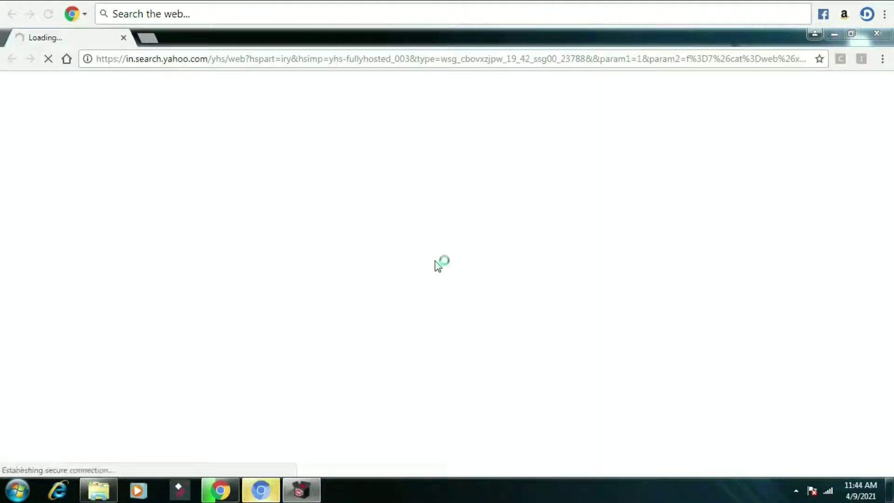
pyautogui.click(124, 37)
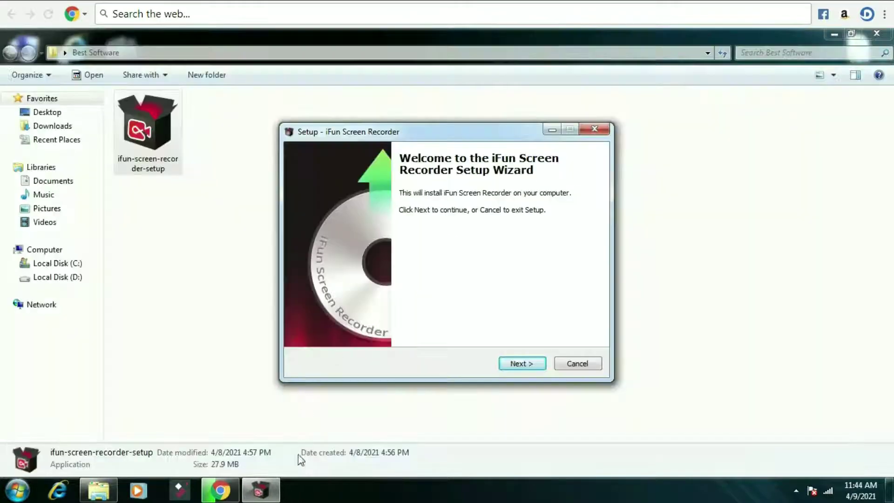
pyautogui.click(531, 364)
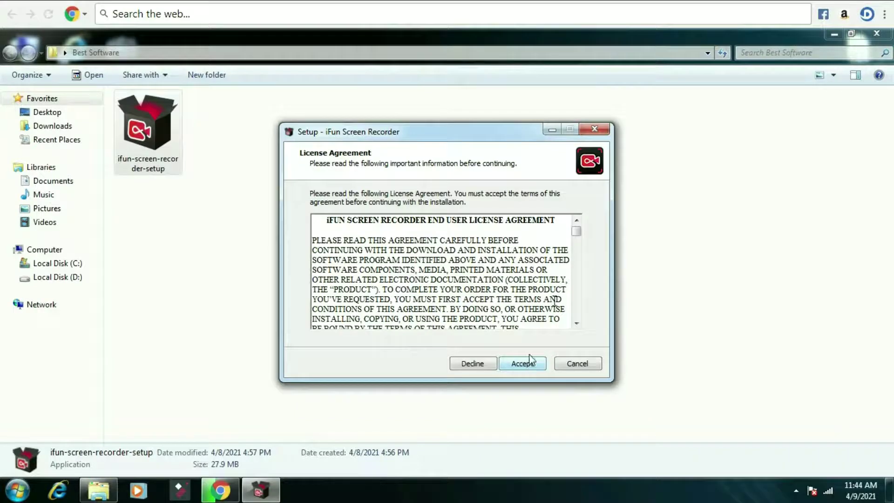
# Accept the license agreement and install iFun Screen Recorder in the default folder with a desktop icon and taskbar pin
pyautogui.moveTo(577, 231); pyautogui.dragTo(579, 329)
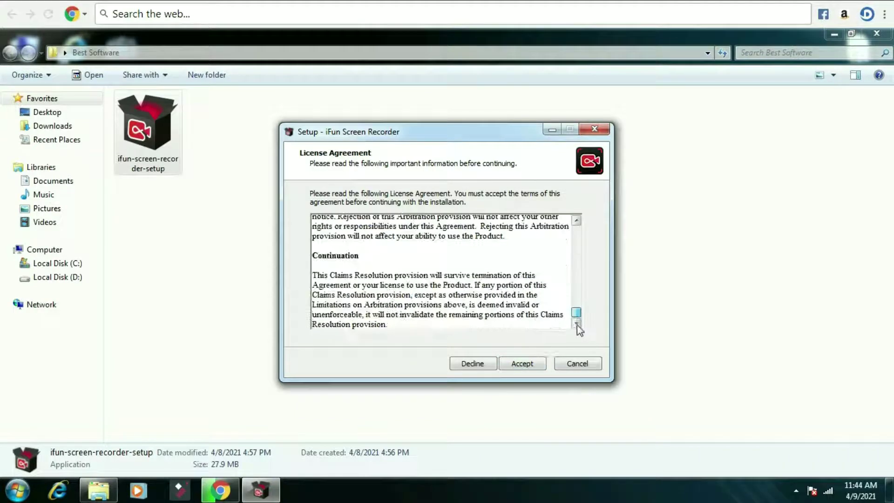
pyautogui.click(522, 363)
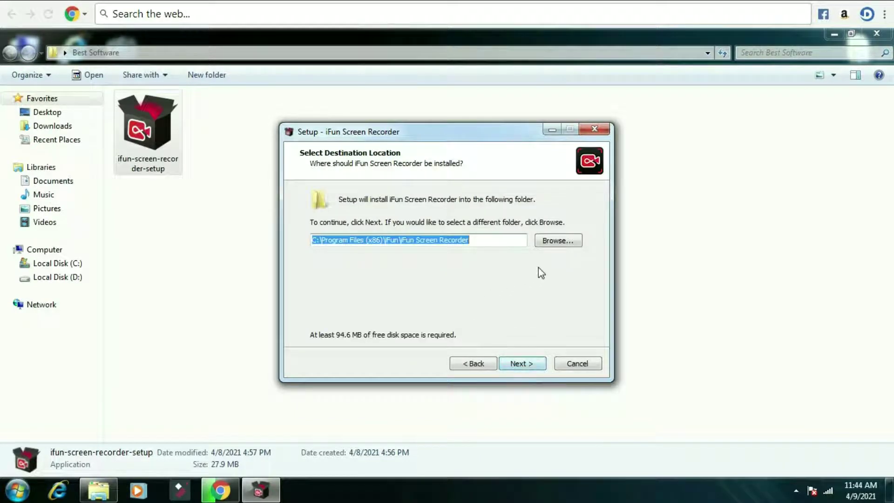
pyautogui.click(530, 366)
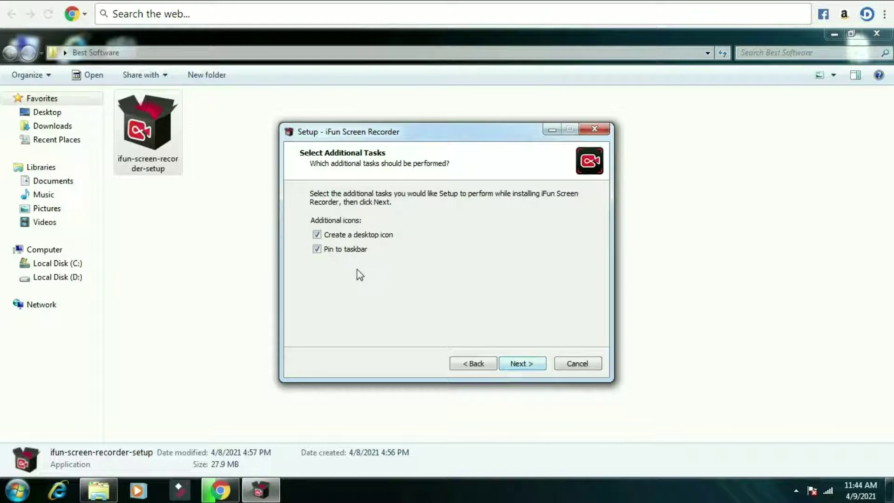
pyautogui.click(535, 365)
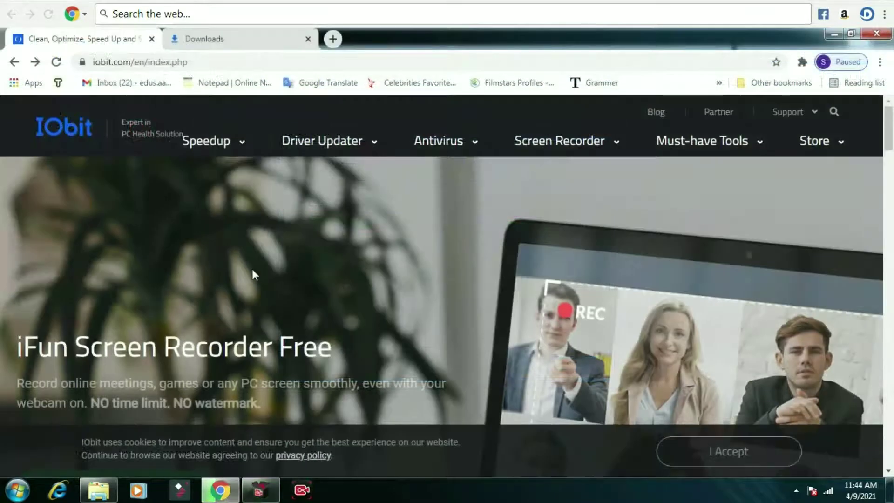
# Open the Online Screen Recorder from IObit's free online tools in Chrome and close the Downloads tab
pyautogui.moveTo(814, 153)
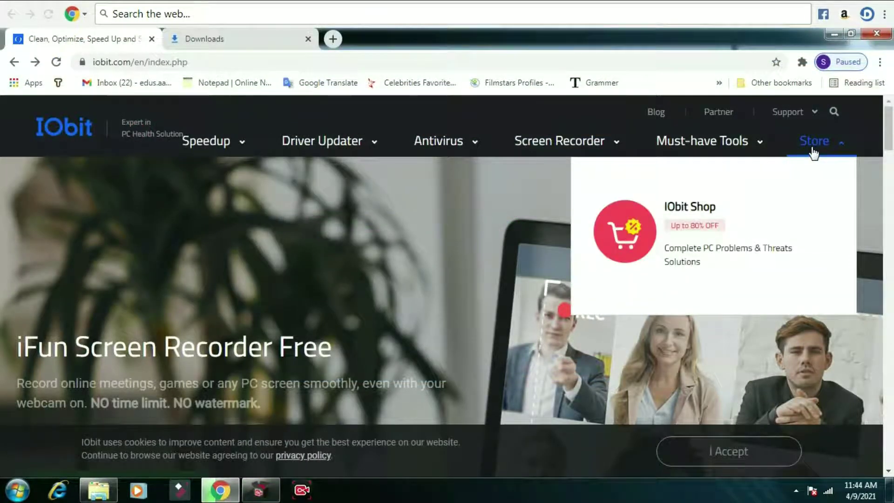
pyautogui.moveTo(738, 152)
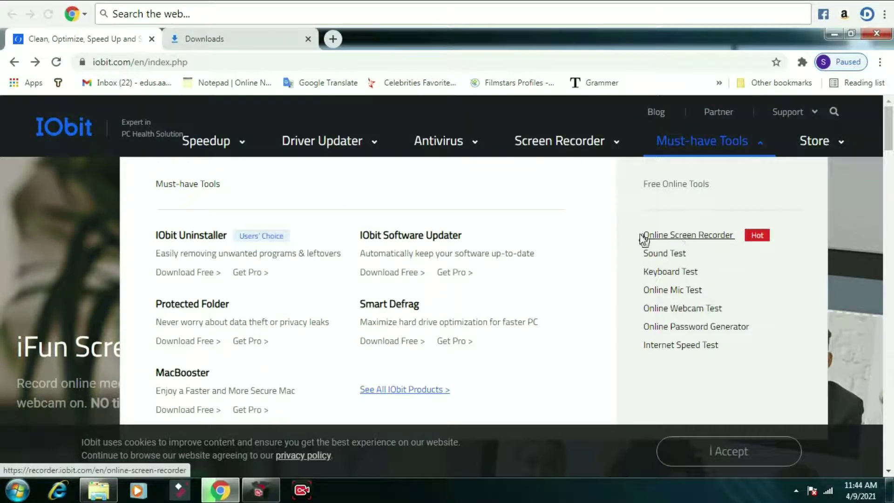
pyautogui.click(709, 237)
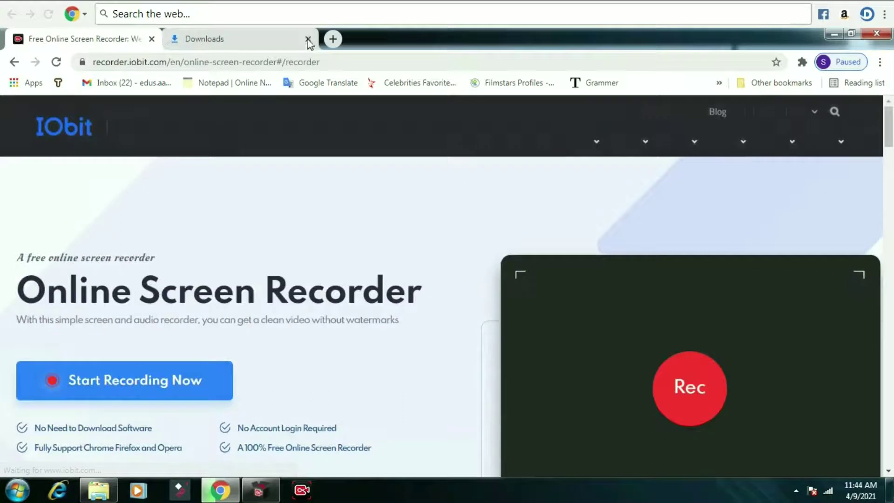
pyautogui.click(307, 39)
# Review the Online Screen Recorder's feature list, highlighting "No Need to Download Software"
pyautogui.scroll(-1, 170, 389)
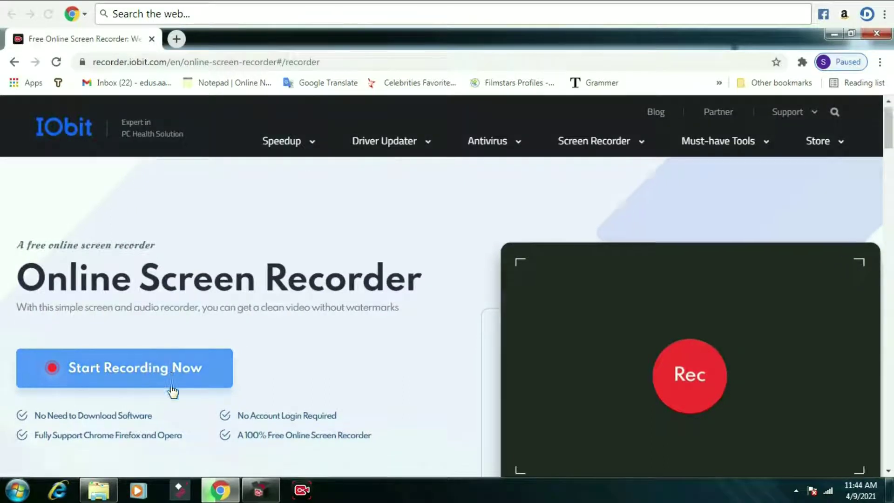
pyautogui.scroll(-1, 173, 391)
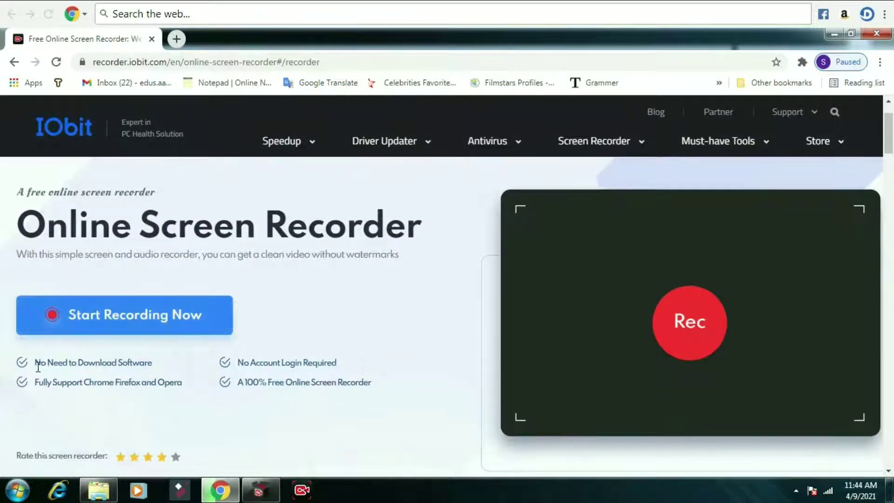
pyautogui.moveTo(36, 366); pyautogui.dragTo(147, 368)
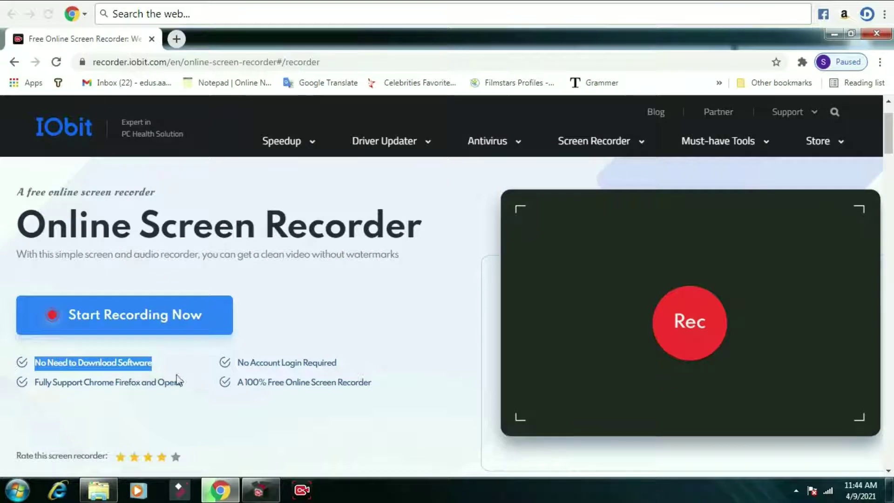
# Review the Online Screen Recorder's remaining features, highlighting the supported browsers, no account login and 100% free points
pyautogui.click(103, 383)
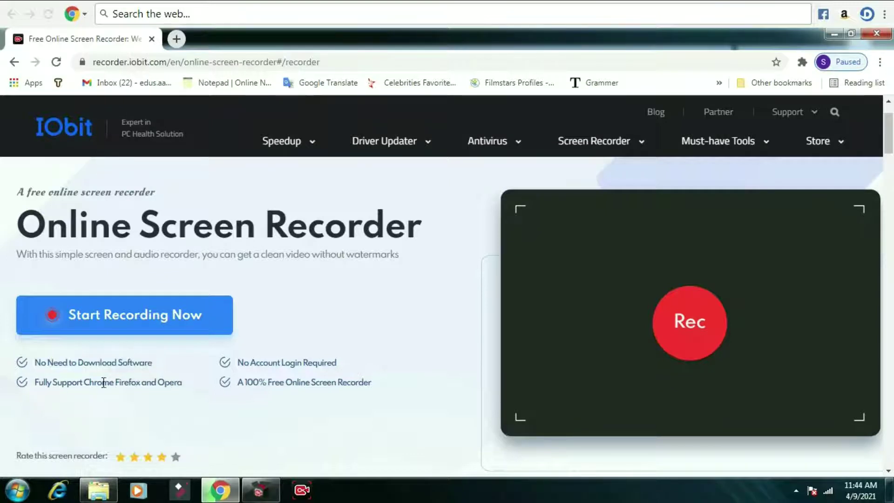
pyautogui.moveTo(87, 382); pyautogui.dragTo(183, 382)
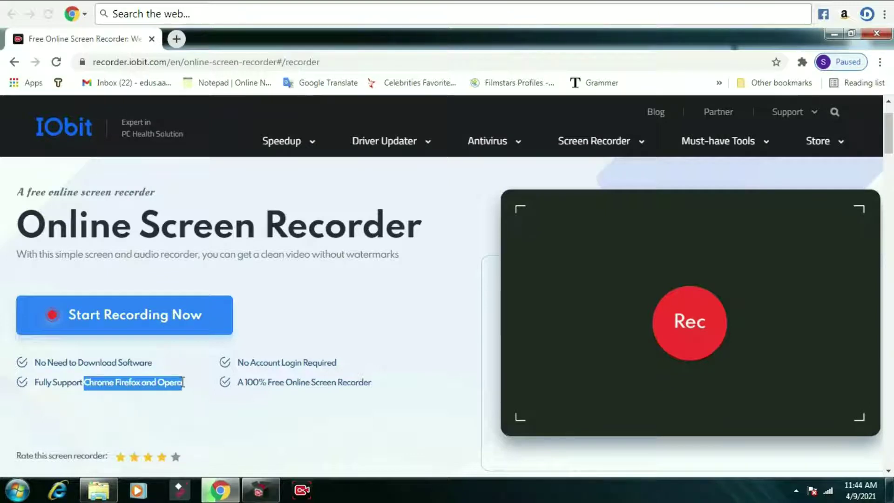
pyautogui.moveTo(243, 362); pyautogui.dragTo(356, 367)
pyautogui.click(291, 379)
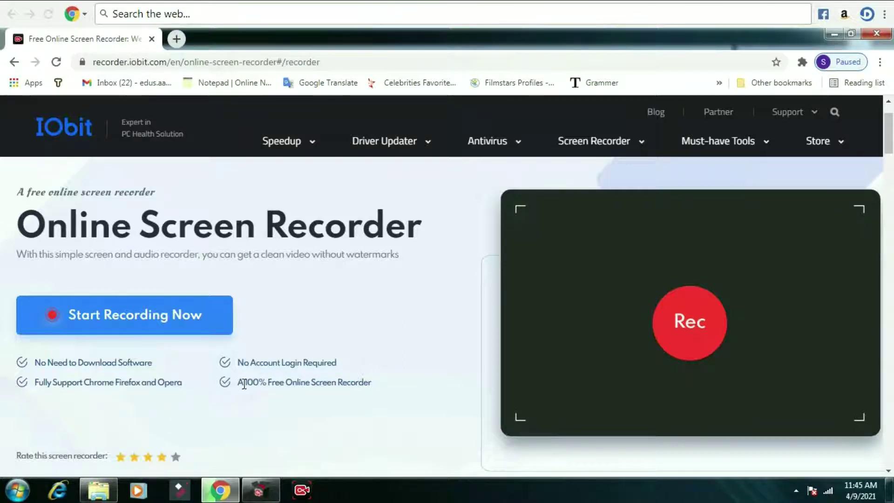
pyautogui.moveTo(245, 383); pyautogui.dragTo(372, 388)
pyautogui.click(345, 383)
pyautogui.scroll(-3, 308, 330)
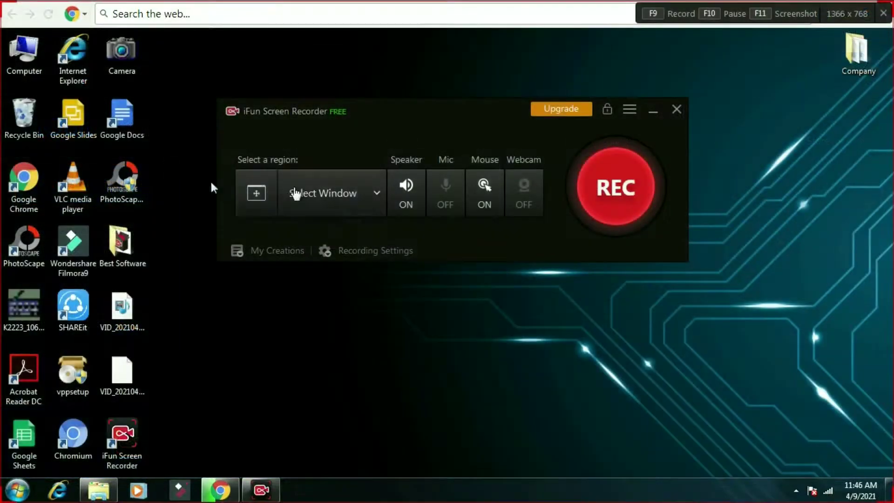
# Choose a custom recording region of about 843 x 441 around the middle of the desktop in iFun Screen Recorder
pyautogui.click(362, 194)
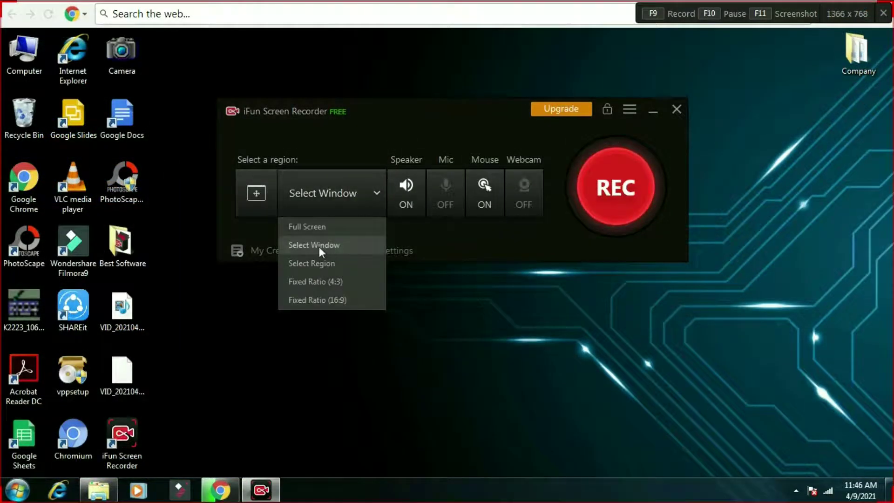
pyautogui.click(317, 263)
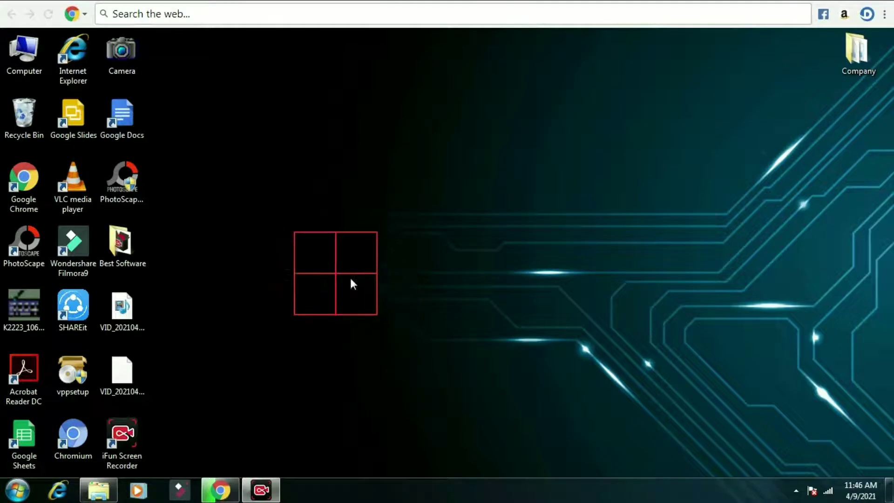
pyautogui.moveTo(203, 107)
pyautogui.mouseDown()
pyautogui.moveTo(312, 172)
pyautogui.moveTo(685, 278)
pyautogui.moveTo(730, 382)
pyautogui.moveTo(756, 397)
pyautogui.mouseUp()
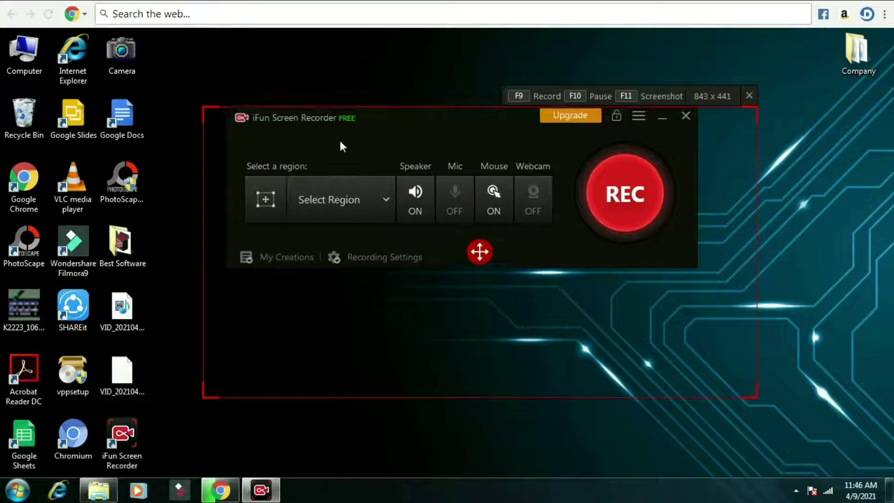
pyautogui.moveTo(339, 188); pyautogui.dragTo(340, 157)
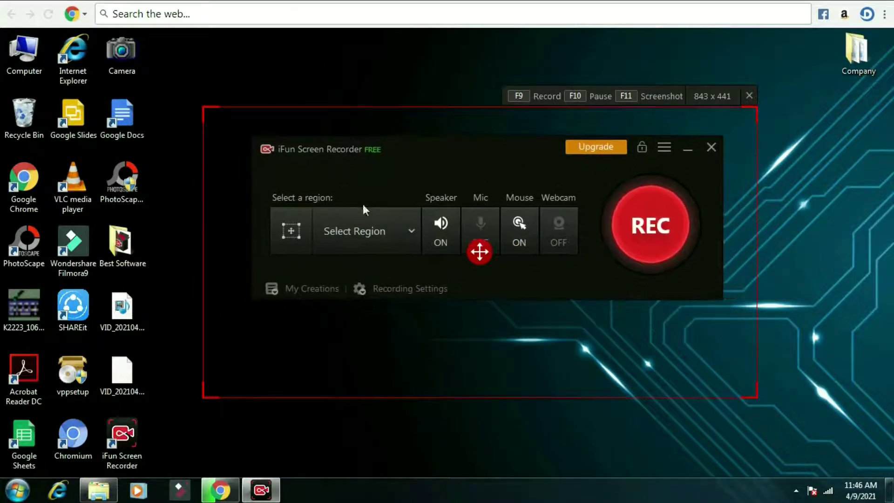
# Set the recording area to Full Screen and shift the recorder window slightly
pyautogui.click(391, 244)
pyautogui.click(378, 263)
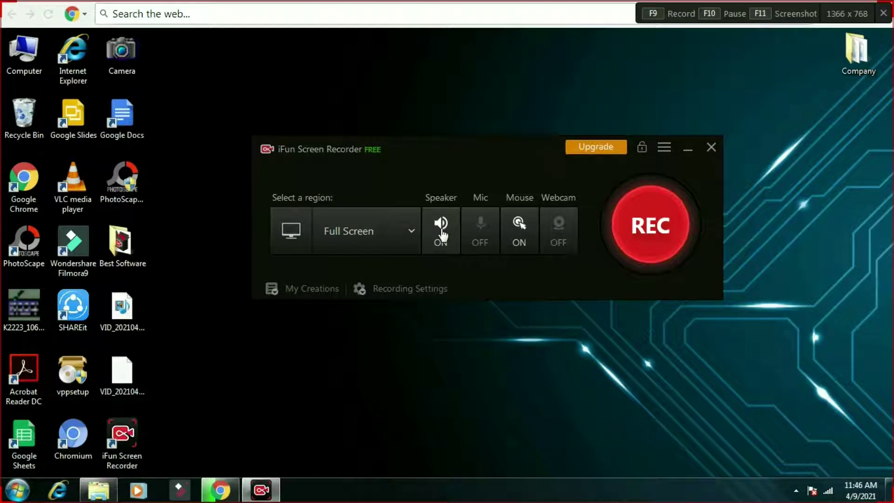
pyautogui.moveTo(443, 146); pyautogui.dragTo(429, 146)
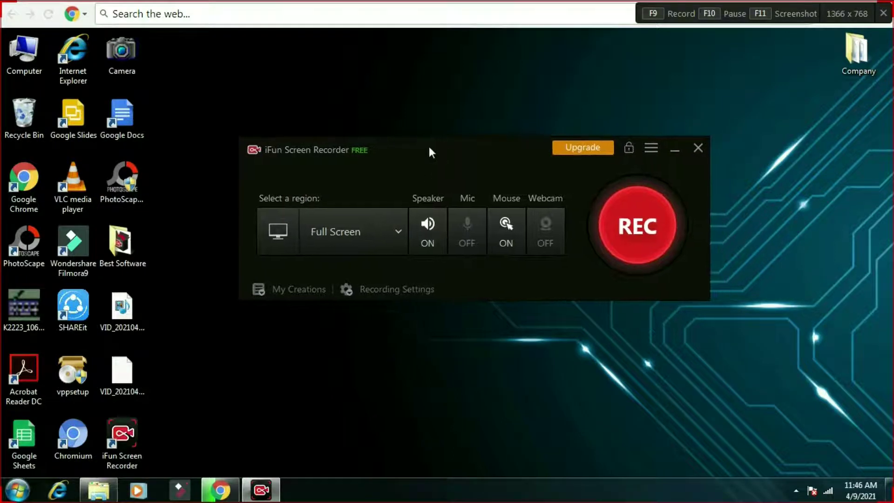
# Try the speaker, mouse and webcam options, ending with speaker, microphone and mouse recording on and webcam off
pyautogui.click(426, 230)
pyautogui.click(429, 237)
pyautogui.click(506, 232)
pyautogui.click(541, 234)
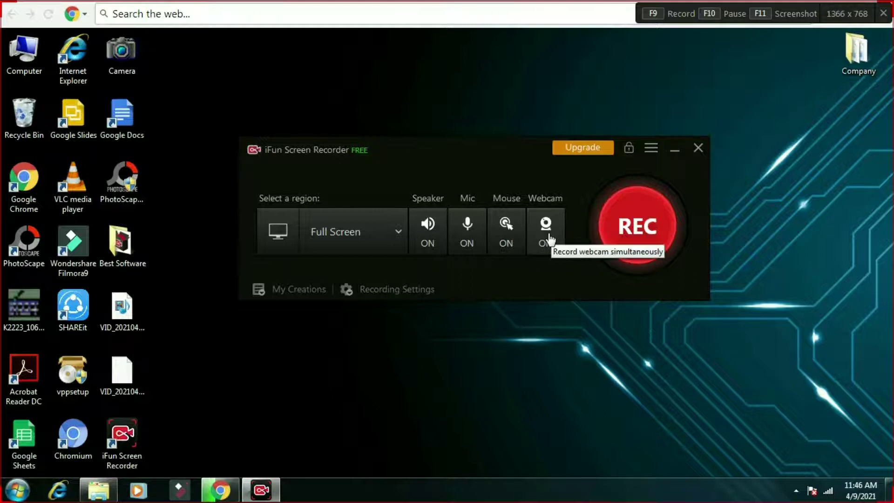
pyautogui.click(549, 235)
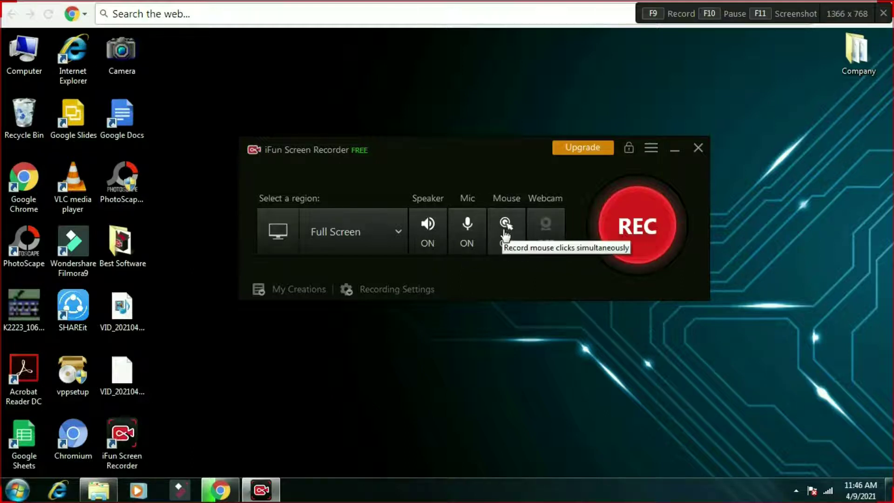
# Open the recording settings and set the save location to the Best Software folder on the desktop
pyautogui.click(366, 292)
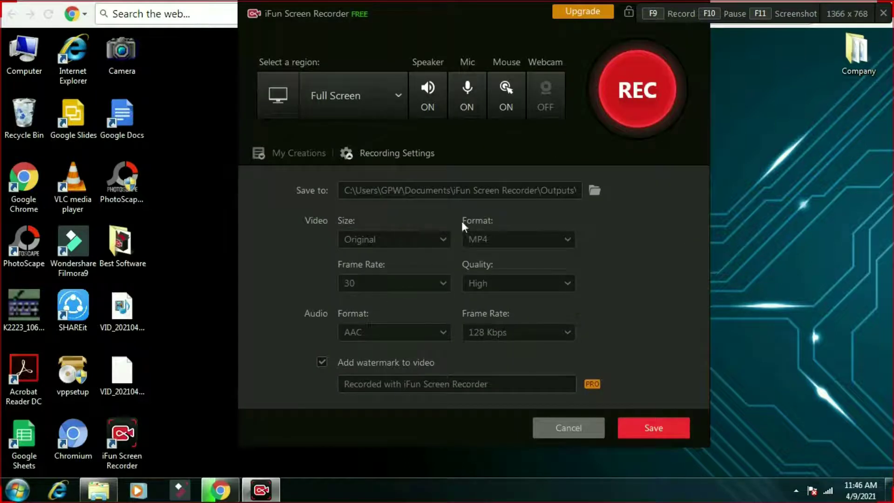
pyautogui.moveTo(450, 15); pyautogui.dragTo(432, 35)
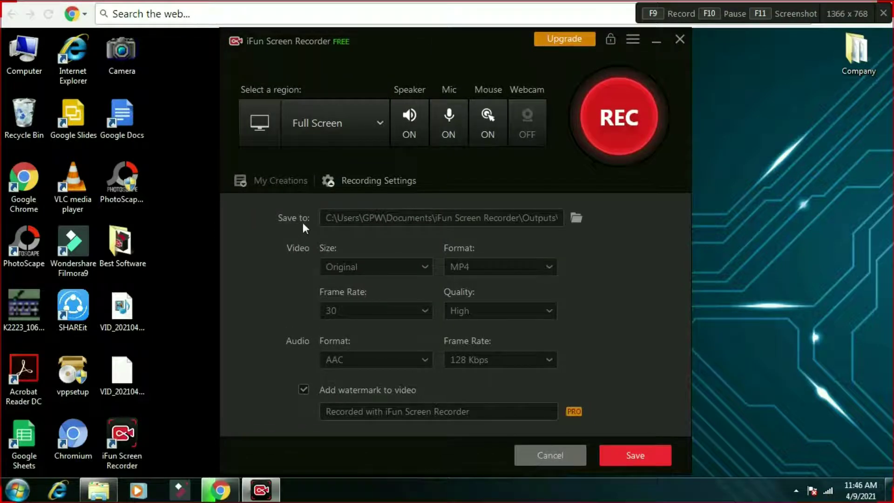
pyautogui.click(576, 218)
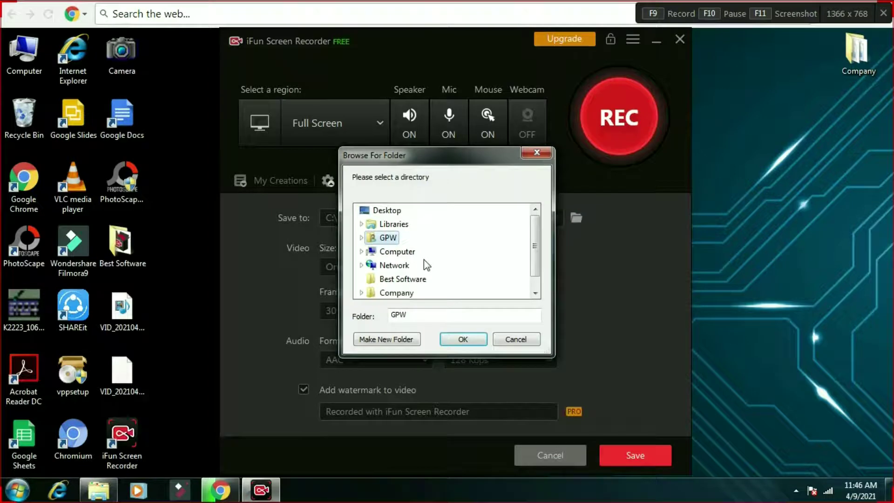
pyautogui.click(383, 210)
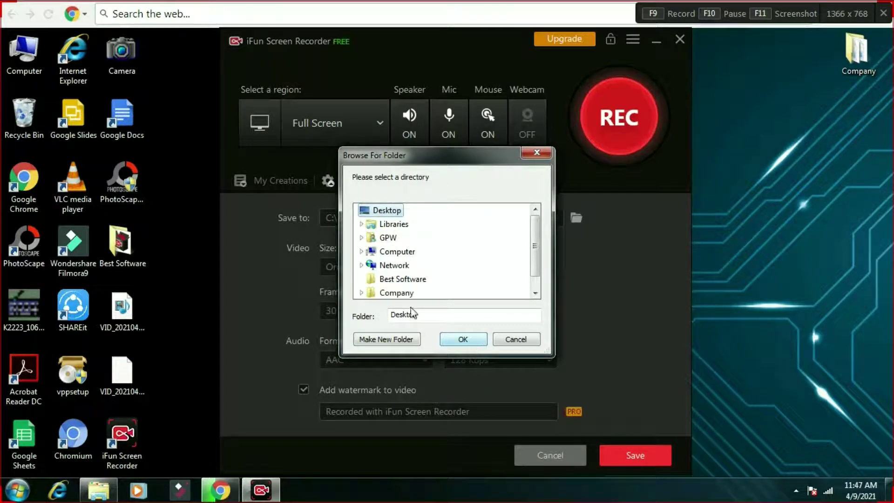
pyautogui.click(401, 278)
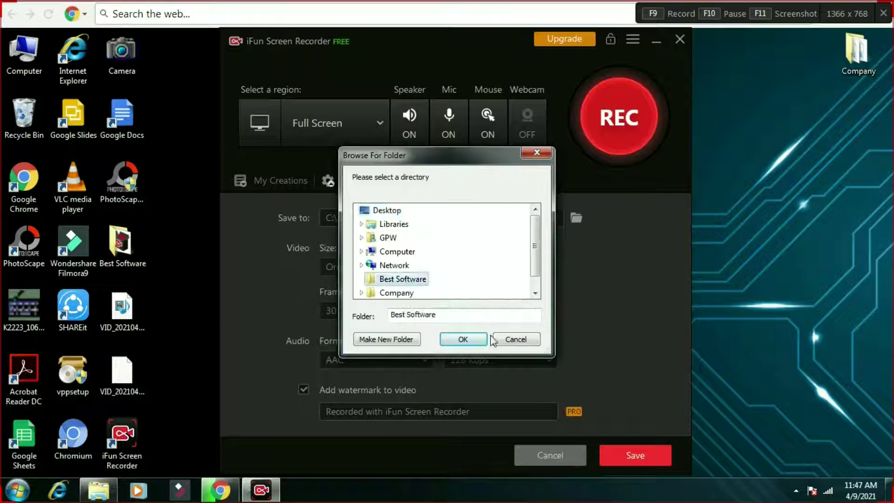
pyautogui.click(463, 339)
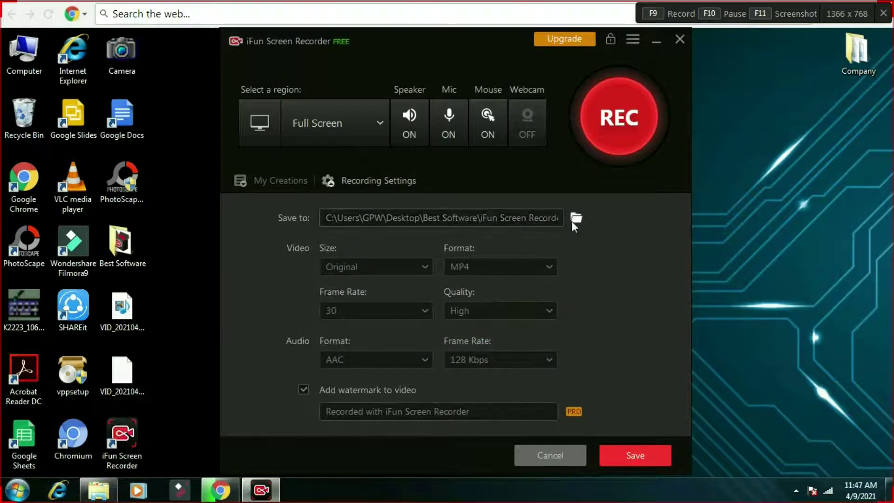
# Set the video size to 1280x720 (HD) and quality to Standard, keeping MP4 format and a frame rate of 30
pyautogui.click(407, 271)
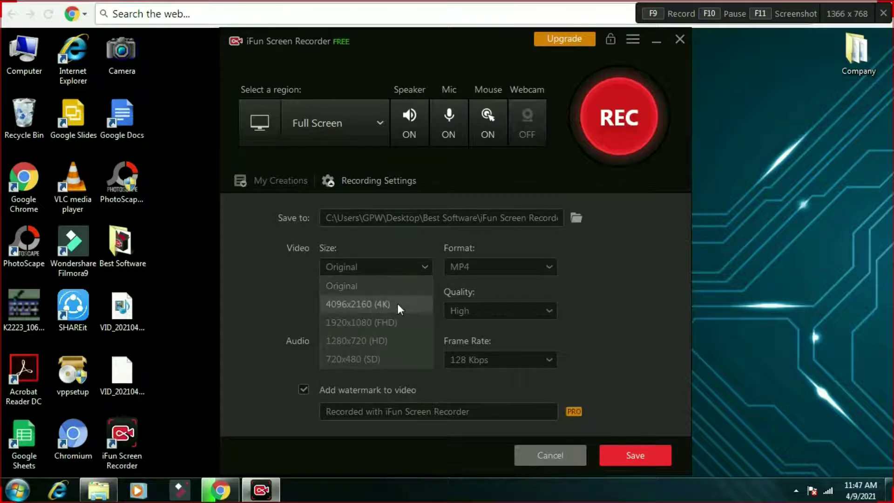
pyautogui.click(392, 341)
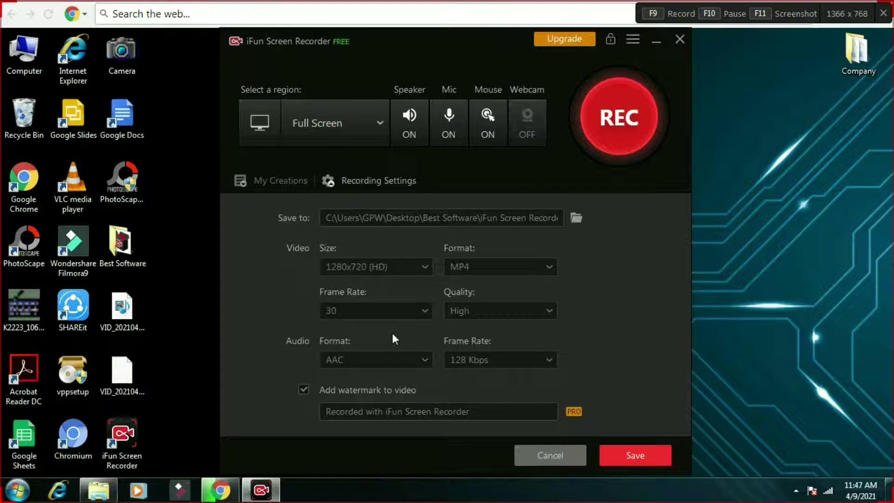
pyautogui.click(503, 274)
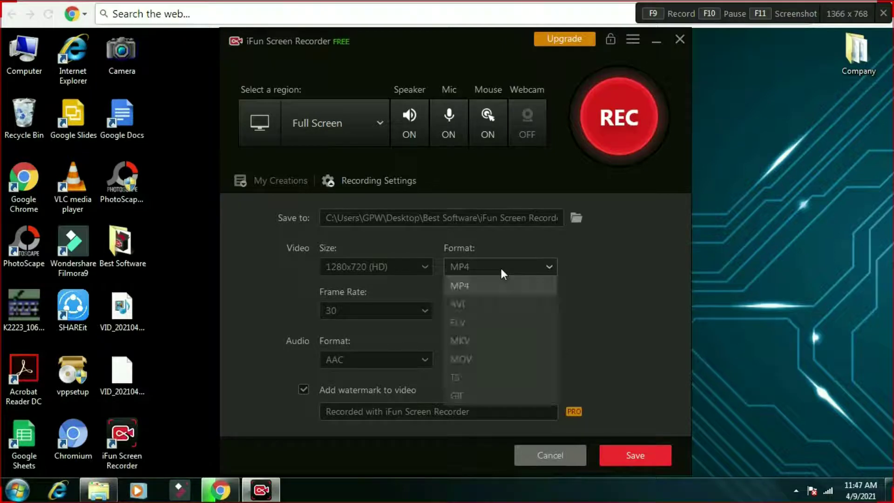
pyautogui.click(487, 282)
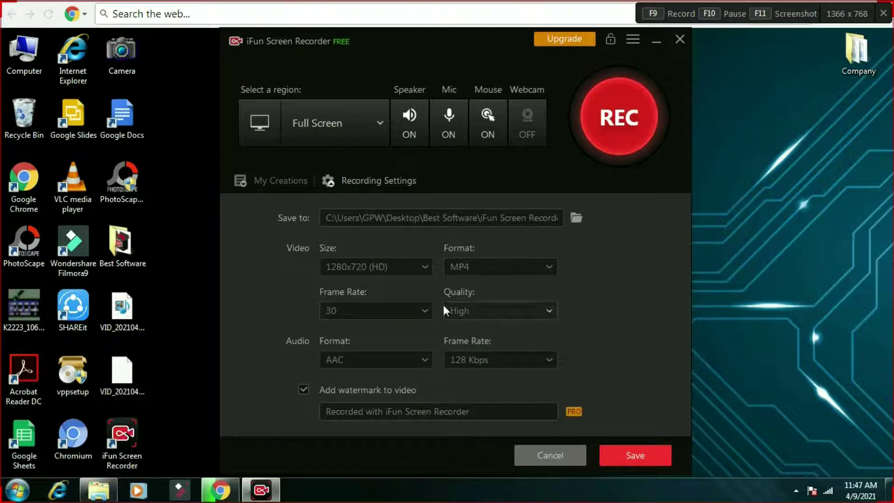
pyautogui.click(423, 315)
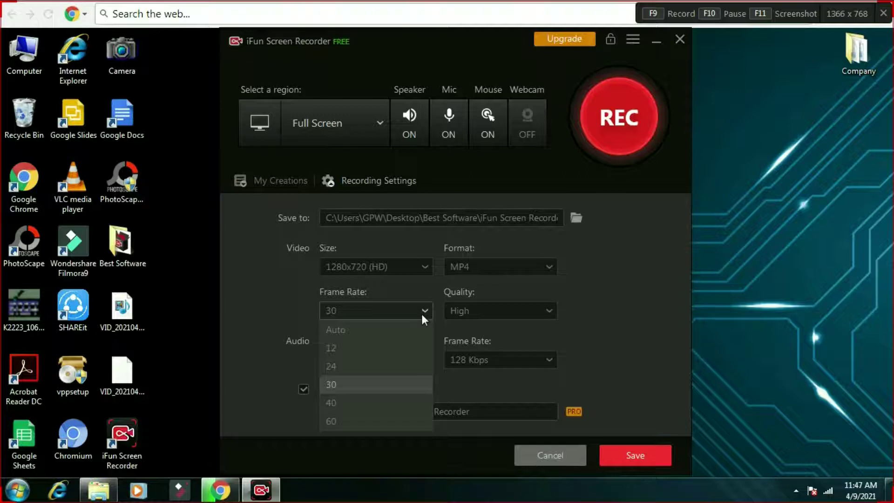
pyautogui.click(423, 313)
pyautogui.click(490, 313)
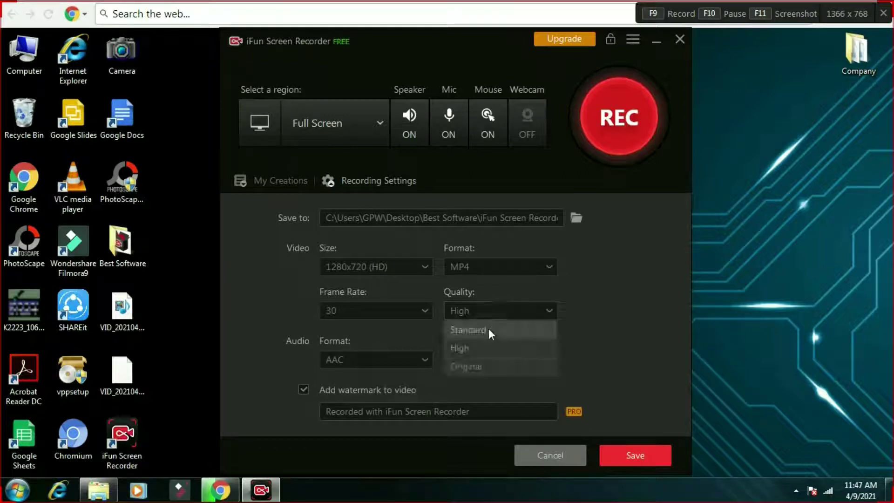
pyautogui.click(477, 330)
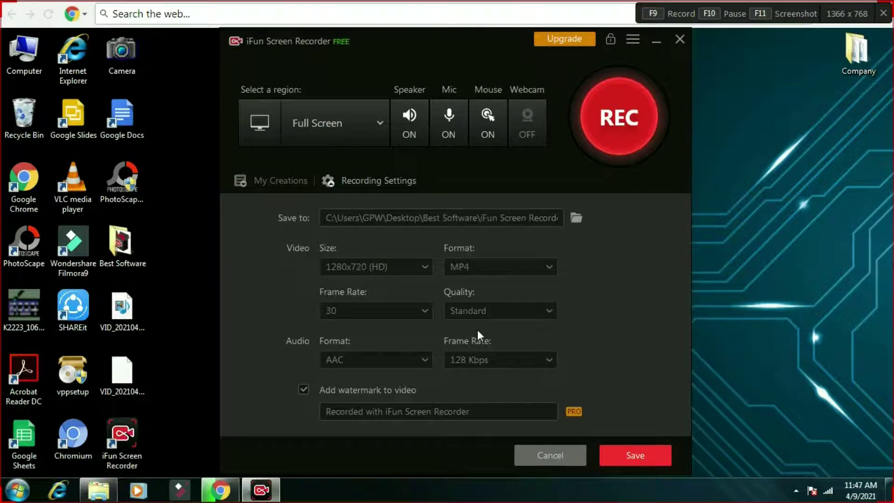
# Keep the audio at AAC and 128 Kbps, turn off the video watermark and save the recording settings
pyautogui.click(373, 361)
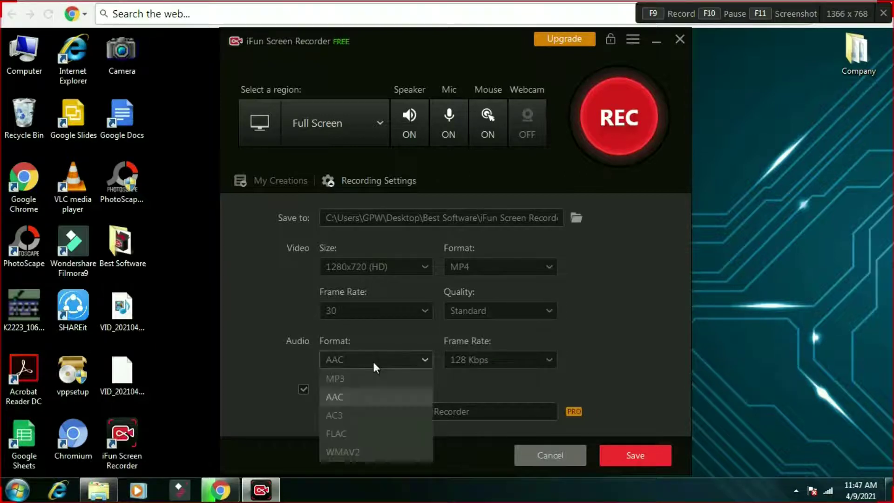
pyautogui.click(371, 396)
pyautogui.click(536, 354)
pyautogui.click(536, 353)
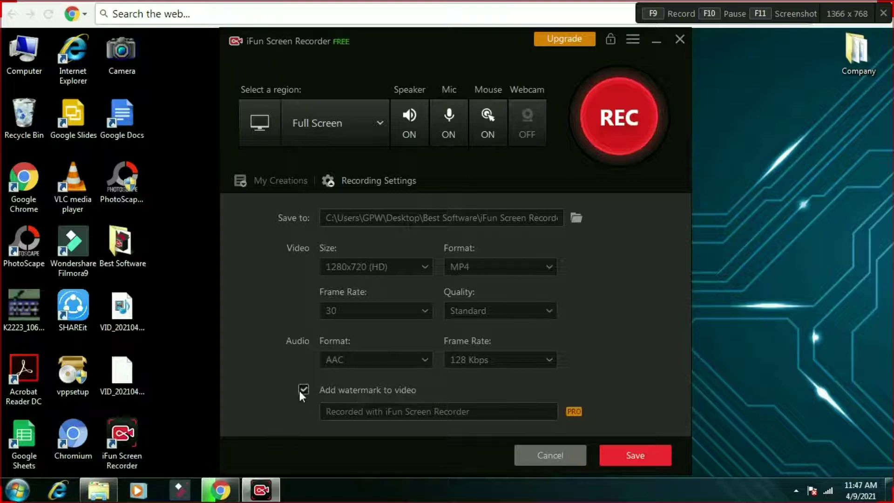
pyautogui.click(620, 459)
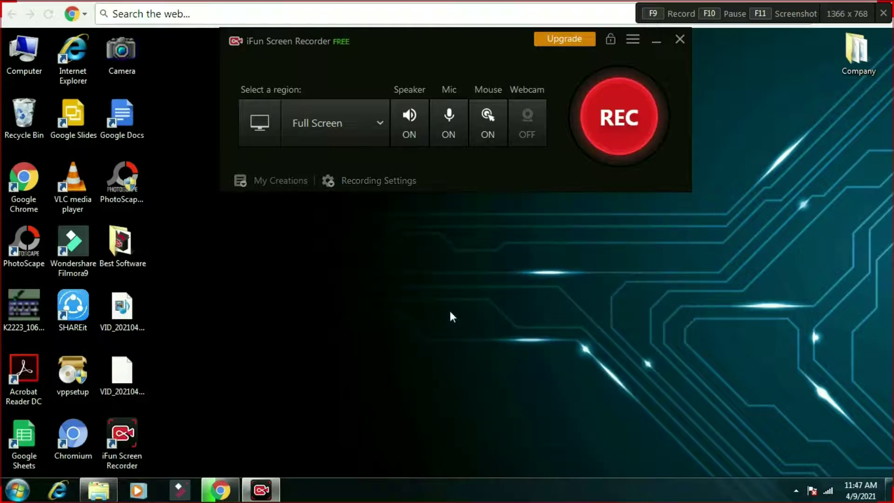
# Look at the created videos list and check the saved recording settings
pyautogui.click(287, 181)
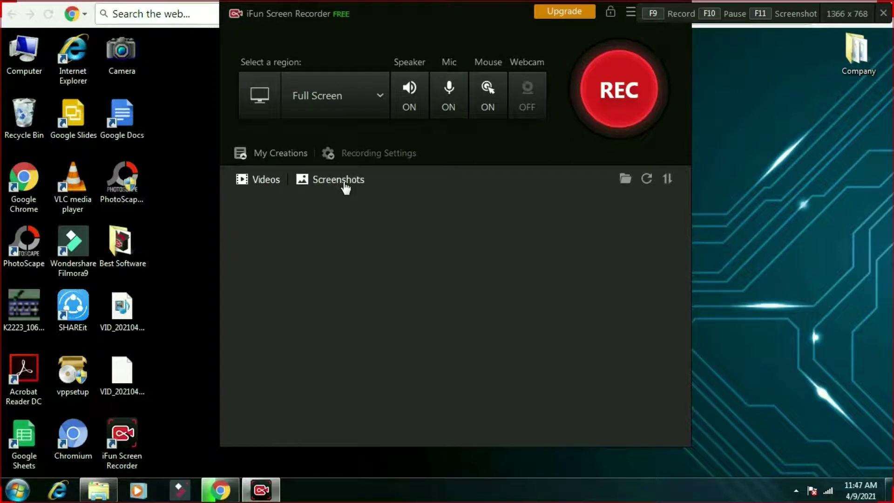
pyautogui.click(352, 158)
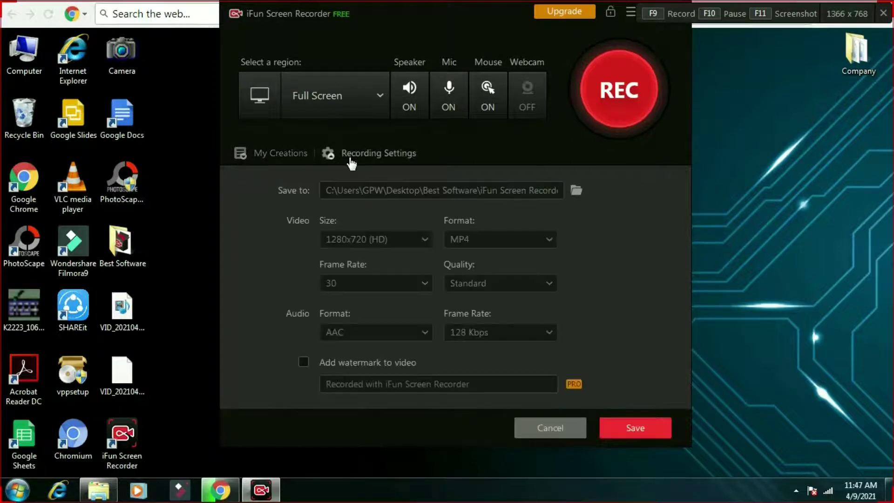
pyautogui.click(285, 156)
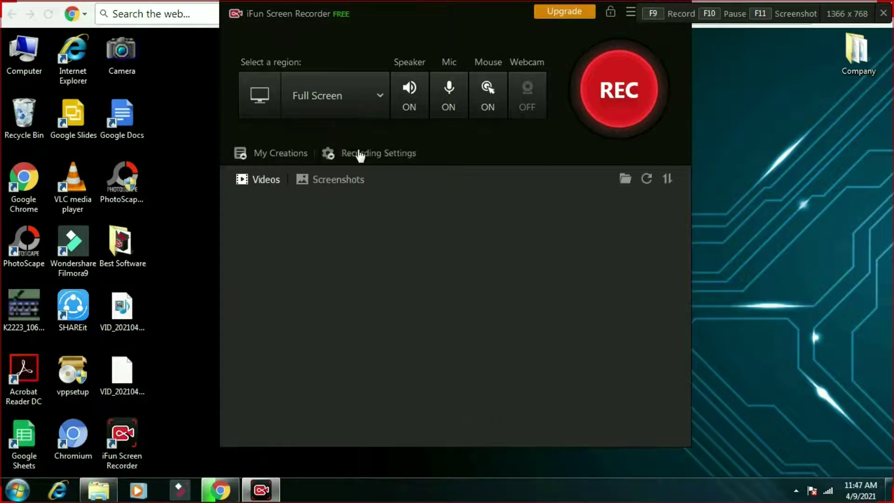
# Select a custom recording region of about 871 x 386 and move the recorder window so its controls are accessible
pyautogui.click(346, 108)
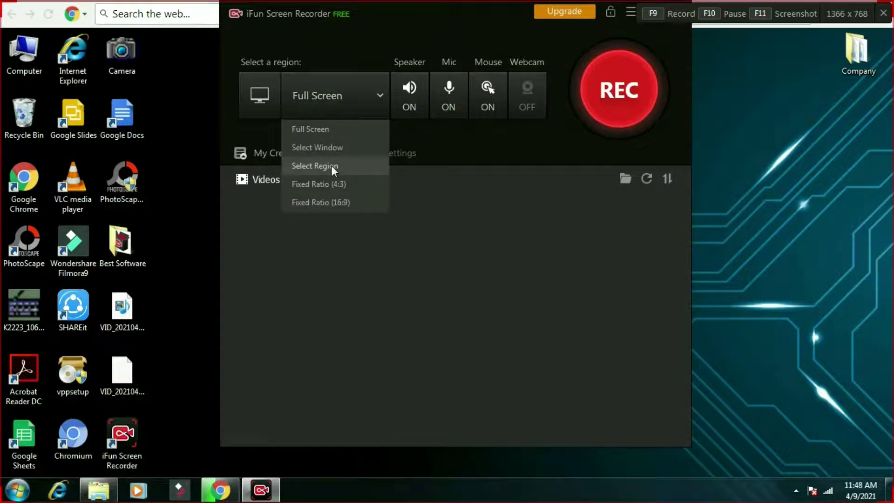
pyautogui.click(331, 166)
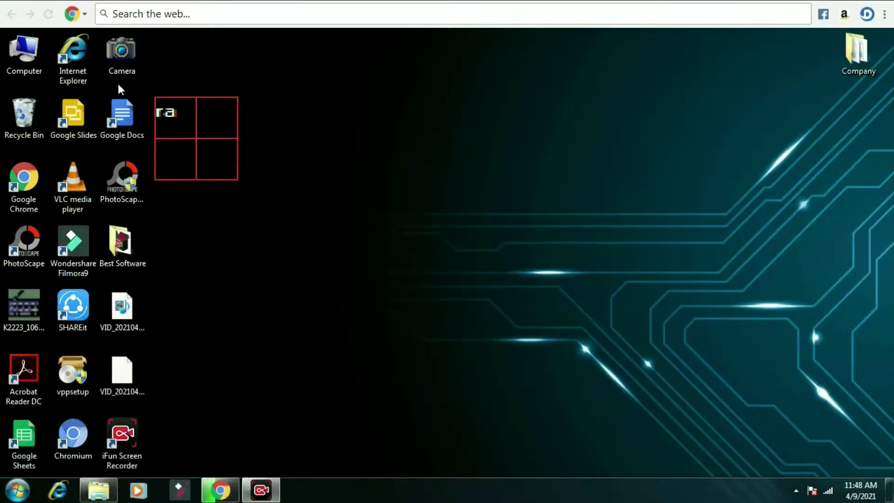
pyautogui.moveTo(99, 87); pyautogui.dragTo(670, 343)
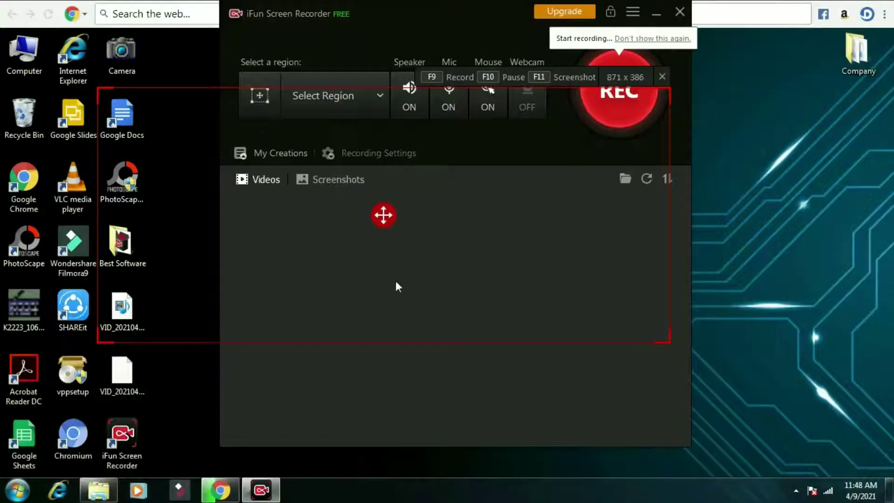
pyautogui.moveTo(251, 125); pyautogui.dragTo(192, 236)
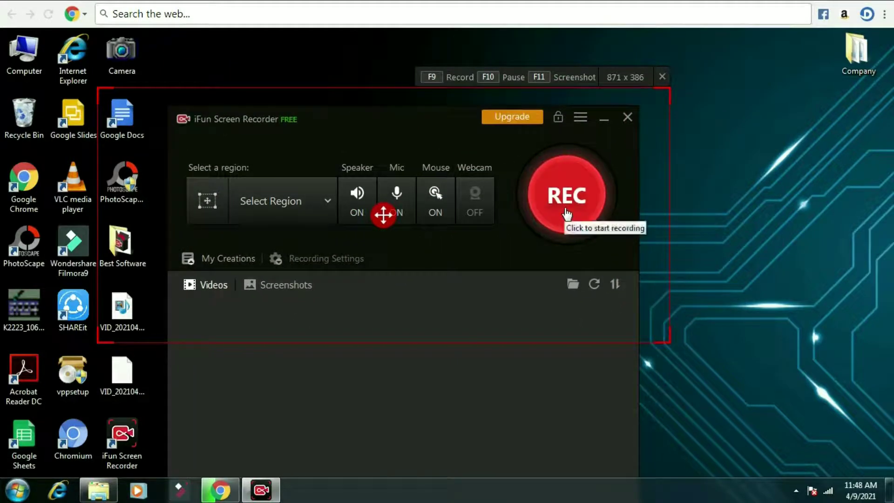
# Start recording the selected region, open the Best Software folder and move its unmaximized window into the capture area
pyautogui.click(566, 212)
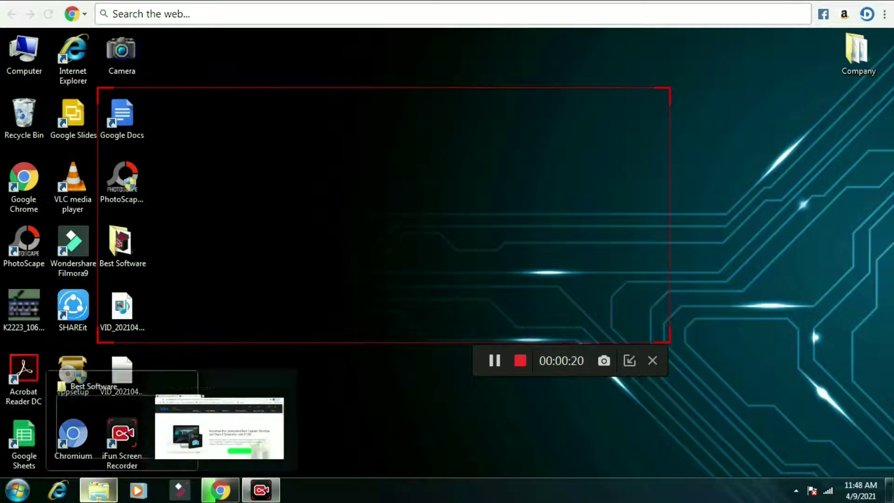
pyautogui.click(187, 437)
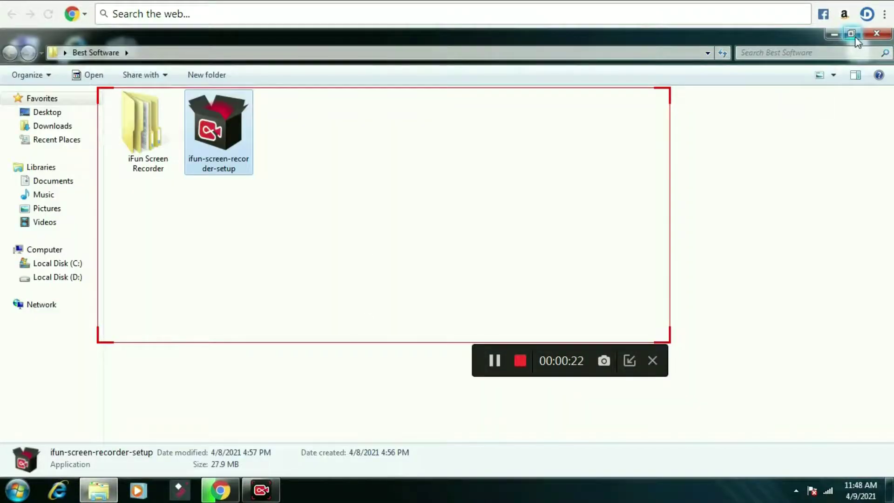
pyautogui.click(855, 37)
pyautogui.moveTo(628, 31); pyautogui.dragTo(448, 137)
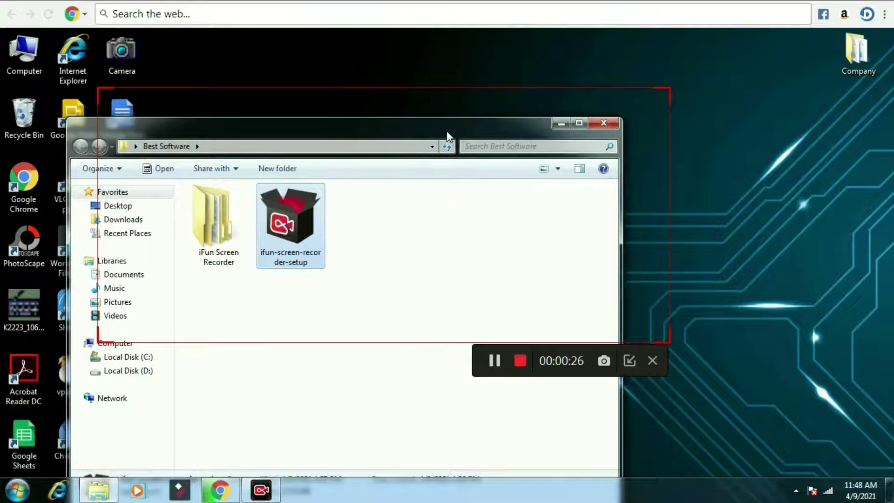
# Shift the Best Software folder window within the capture area, close it and stop the recording
pyautogui.moveTo(448, 136)
pyautogui.mouseDown()
pyautogui.moveTo(514, 93)
pyautogui.moveTo(452, 151)
pyautogui.moveTo(451, 131)
pyautogui.moveTo(424, 137)
pyautogui.moveTo(456, 134)
pyautogui.moveTo(425, 137)
pyautogui.moveTo(449, 129)
pyautogui.mouseUp()
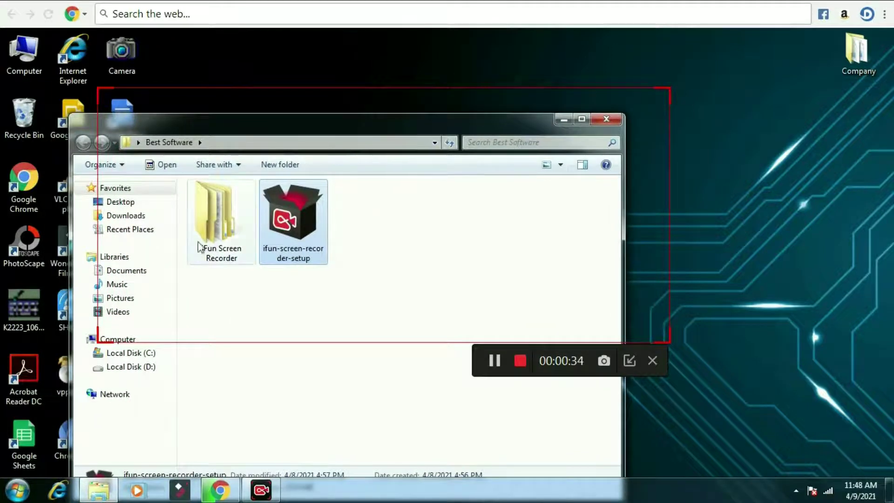
pyautogui.moveTo(426, 122); pyautogui.dragTo(445, 127)
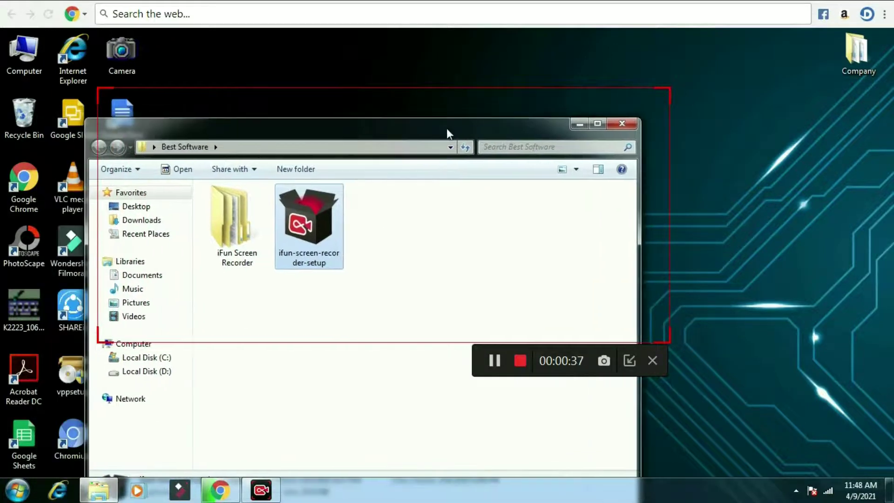
pyautogui.click(634, 123)
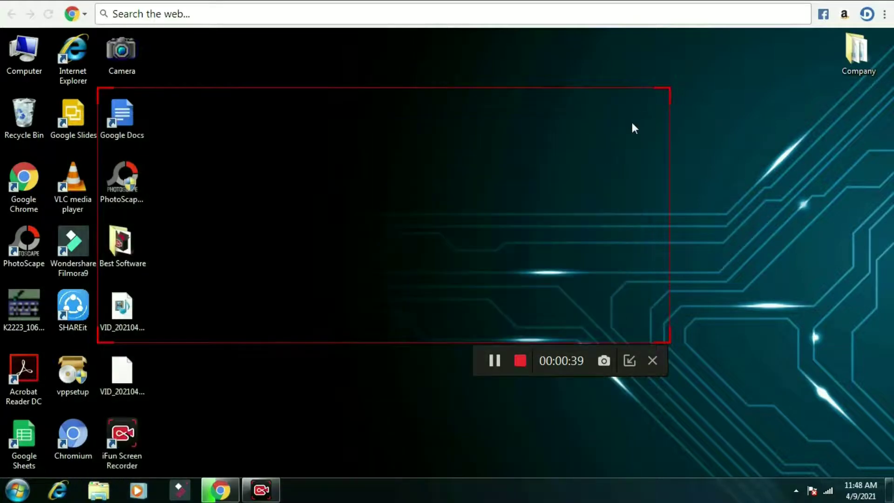
pyautogui.click(520, 360)
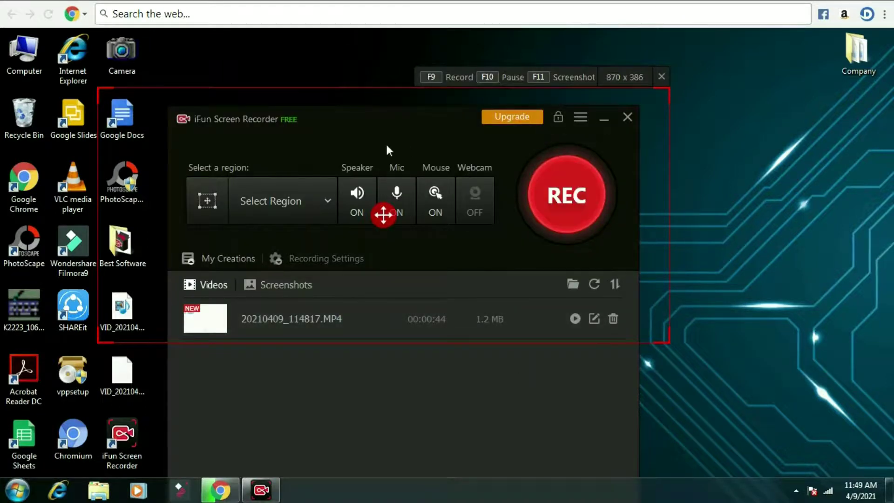
# Set the recording region to Full Screen and move the recorder window higher on the desktop
pyautogui.click(296, 212)
pyautogui.click(270, 231)
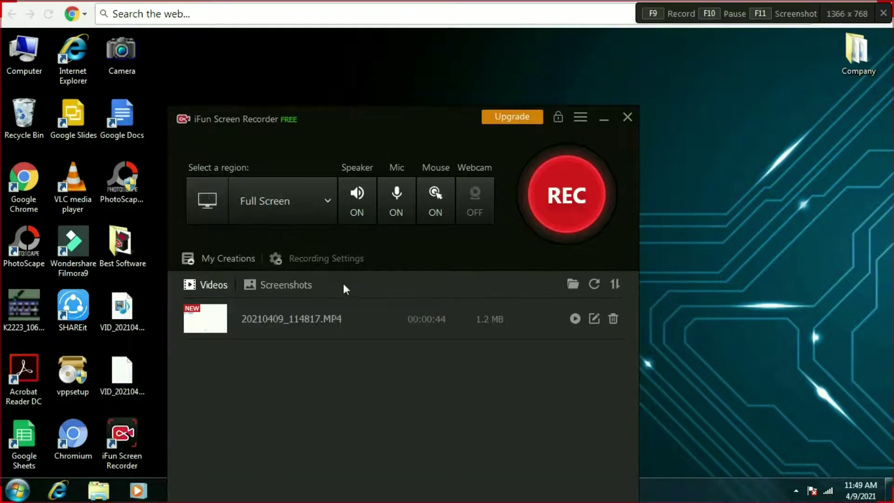
pyautogui.moveTo(396, 120); pyautogui.dragTo(419, 63)
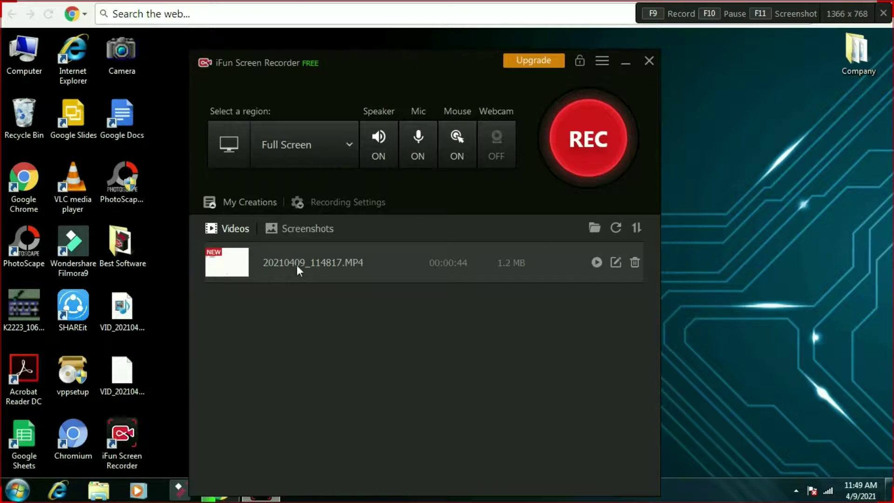
# Check the screenshots list, return to the videos list and play 20210409_114817.MP4
pyautogui.click(300, 235)
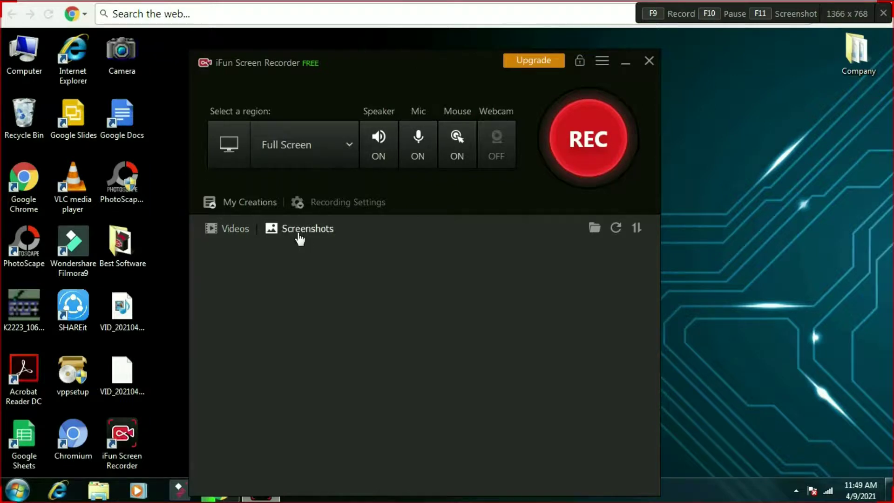
pyautogui.click(231, 235)
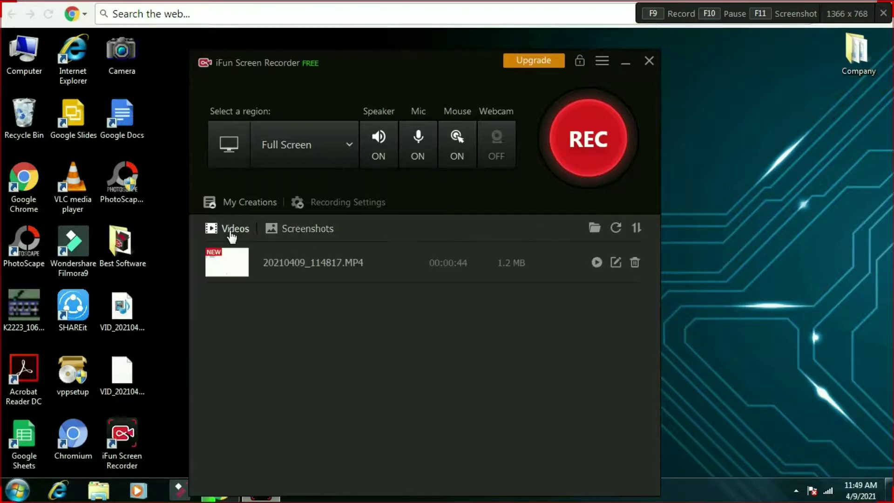
pyautogui.doubleClick(306, 261)
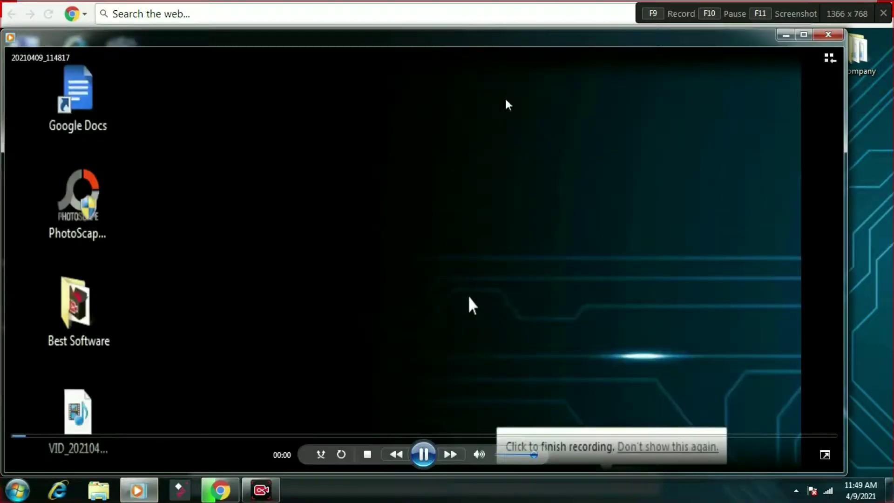
# Shrink the video player window and place it over the recorder while the recording plays
pyautogui.click(804, 34)
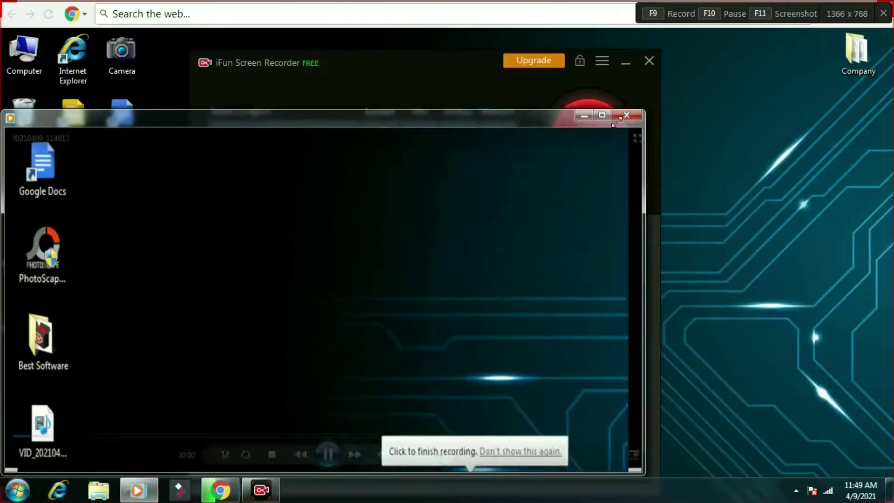
pyautogui.moveTo(472, 161); pyautogui.dragTo(429, 161)
pyautogui.moveTo(314, 170); pyautogui.dragTo(592, 81)
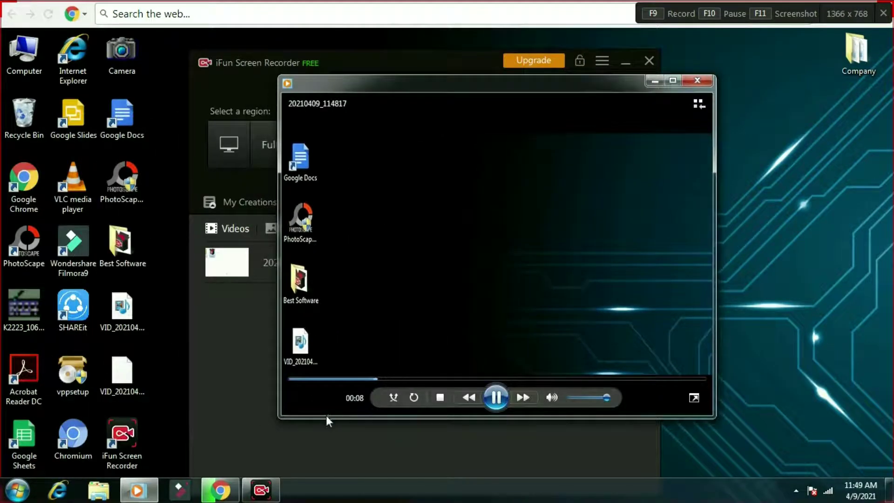
pyautogui.moveTo(326, 418); pyautogui.dragTo(332, 358)
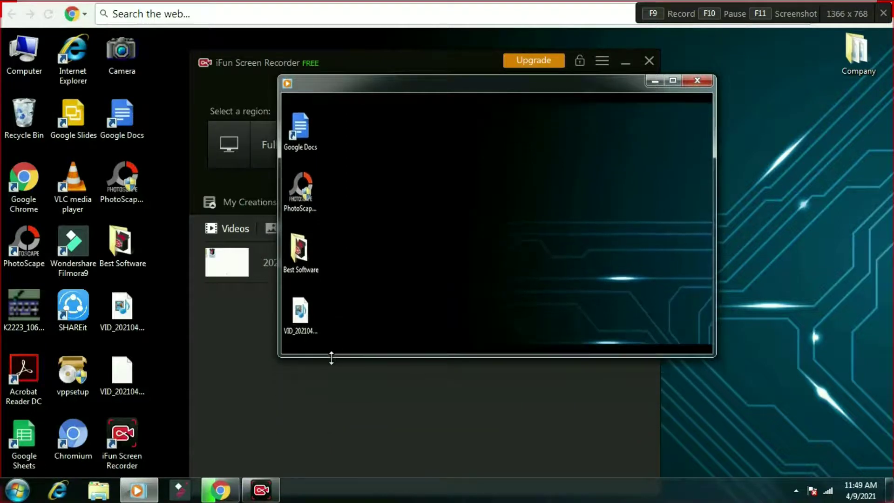
# Skip forward through the recording to review its later parts and close the video player
pyautogui.moveTo(546, 259)
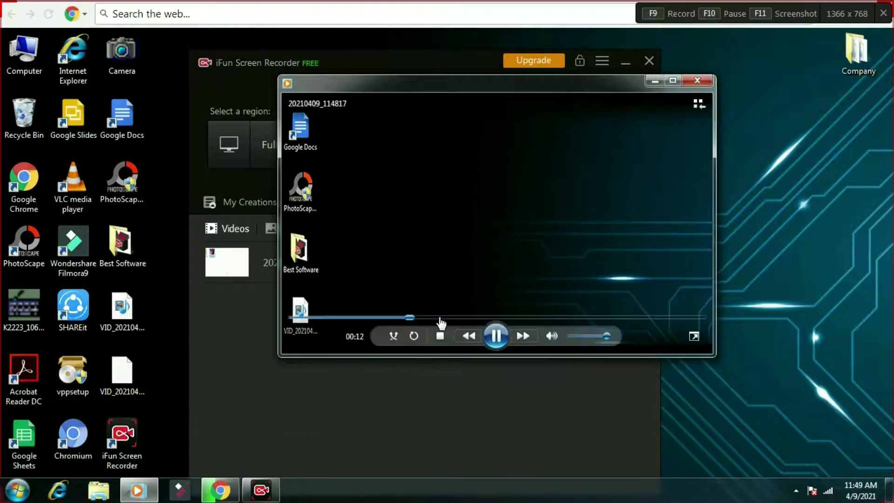
pyautogui.click(496, 318)
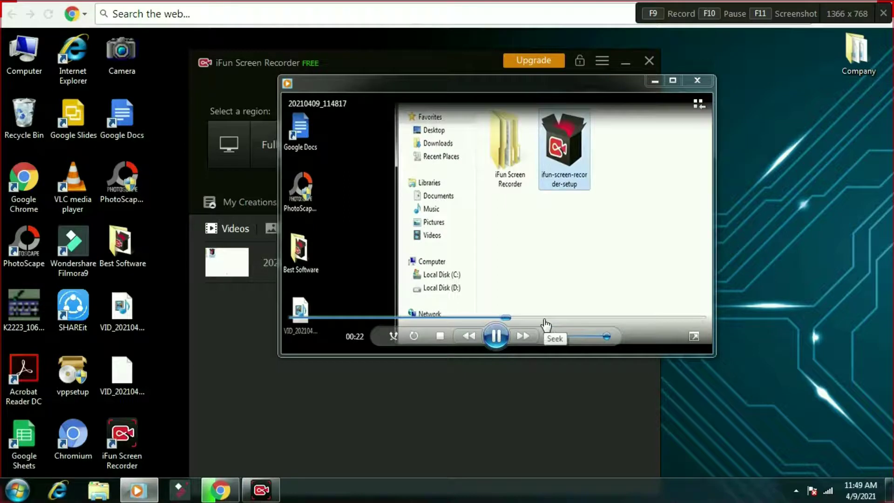
pyautogui.click(600, 318)
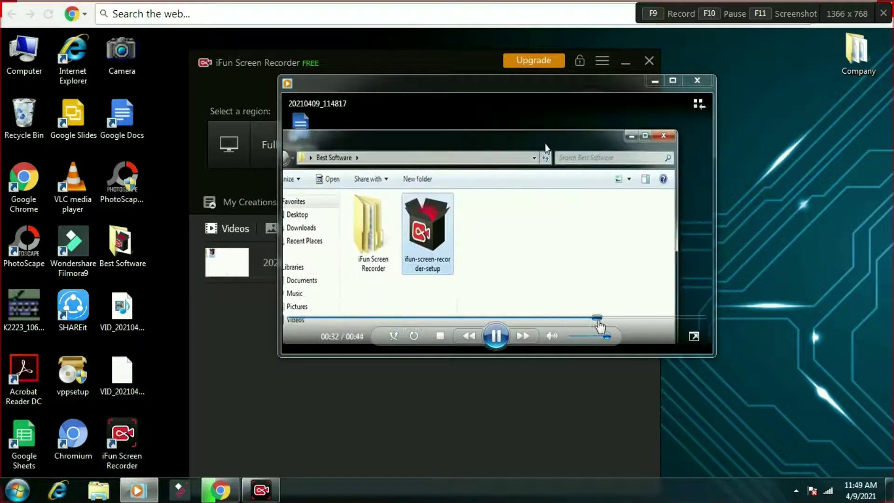
pyautogui.click(662, 318)
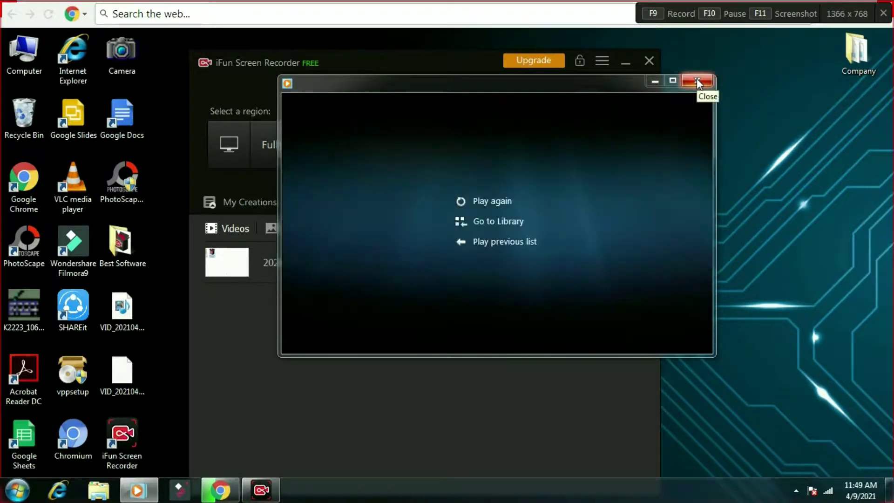
pyautogui.click(696, 78)
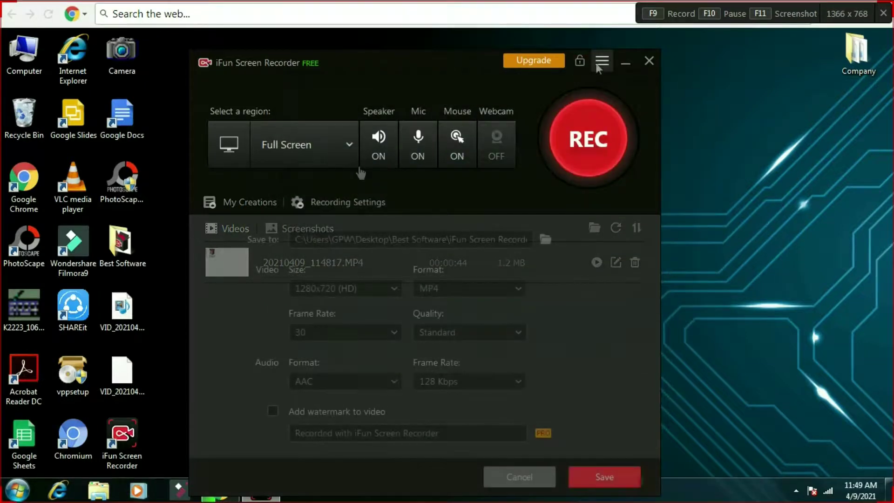
# Open the recorder's program settings and review the General and Record options
pyautogui.click(599, 65)
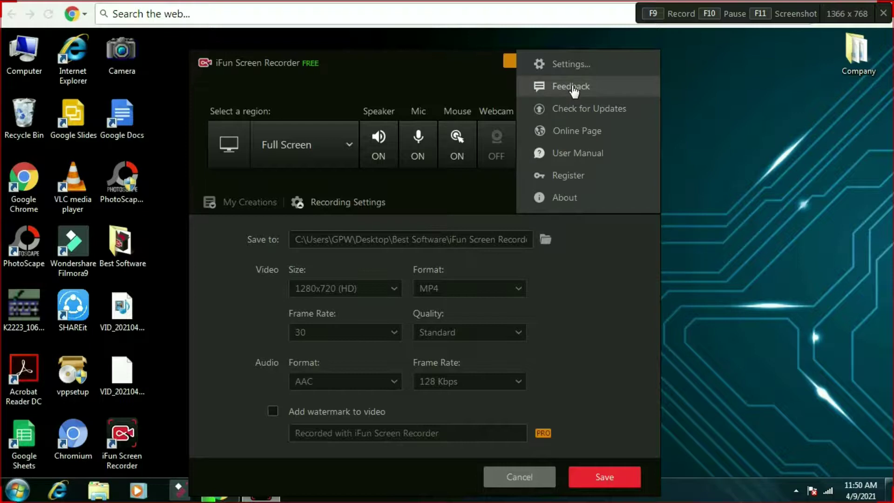
pyautogui.click(571, 69)
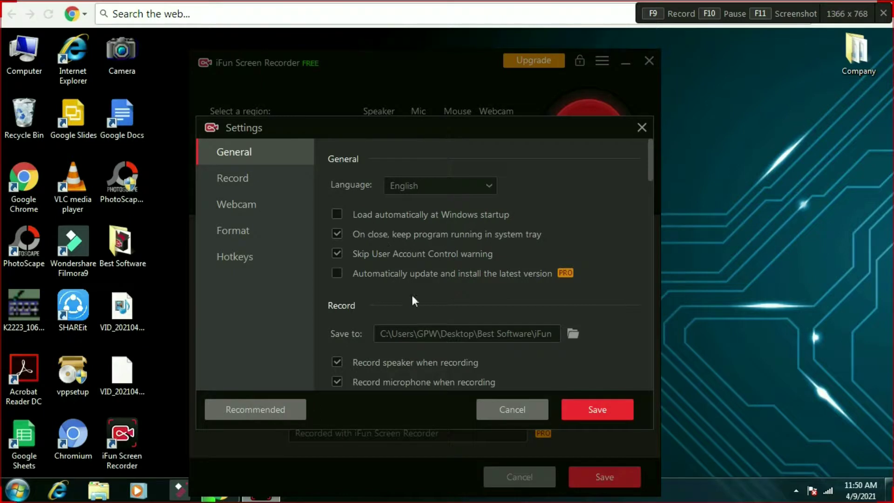
pyautogui.scroll(-1, 429, 322)
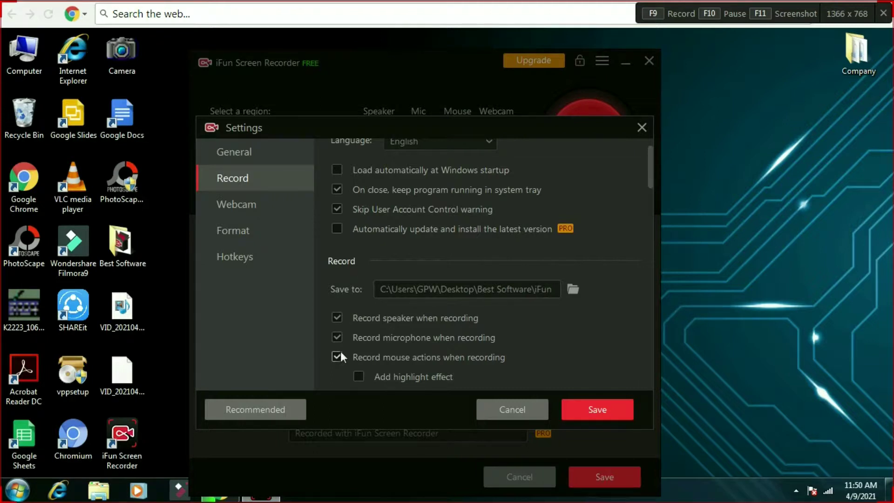
pyautogui.scroll(-3, 339, 353)
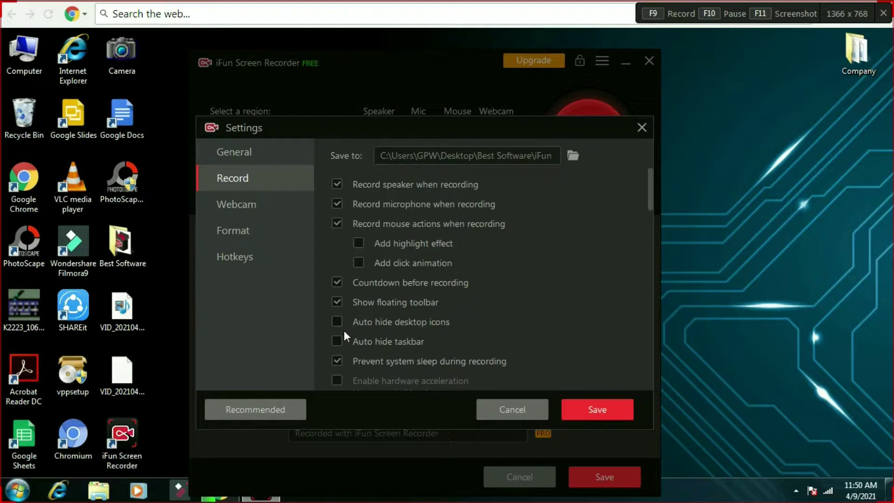
pyautogui.scroll(-2, 339, 342)
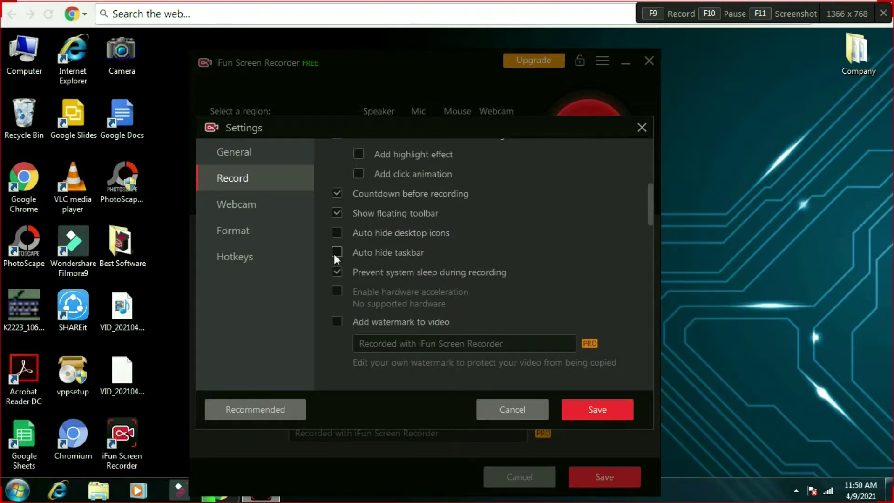
pyautogui.scroll(1, 343, 282)
# Review the Webcam, Format and Hotkeys settings, including the key for taking a screenshot during recording
pyautogui.click(273, 211)
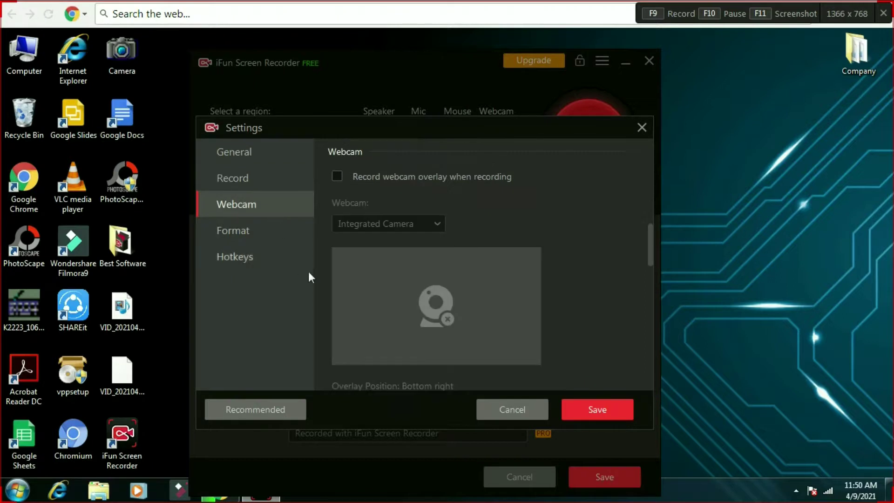
pyautogui.click(271, 232)
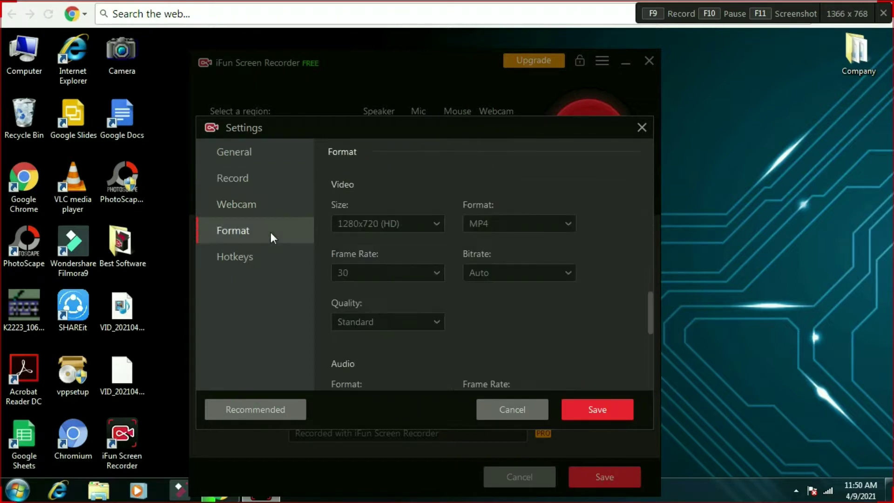
pyautogui.click(266, 254)
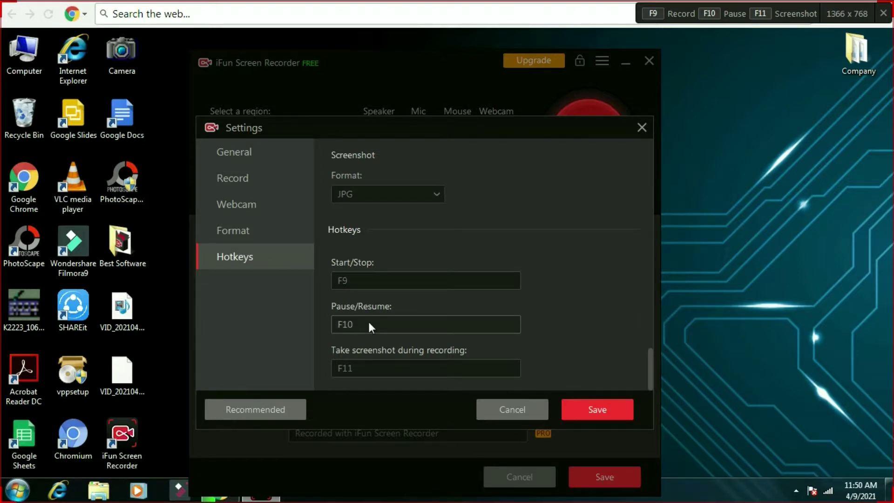
pyautogui.click(361, 366)
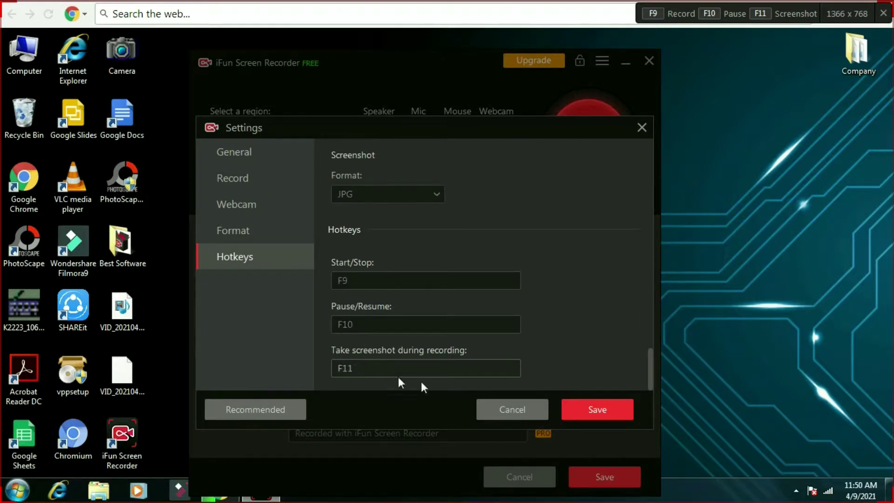
# Look through all settings once more from General to Hotkeys and close the settings without saving
pyautogui.click(268, 151)
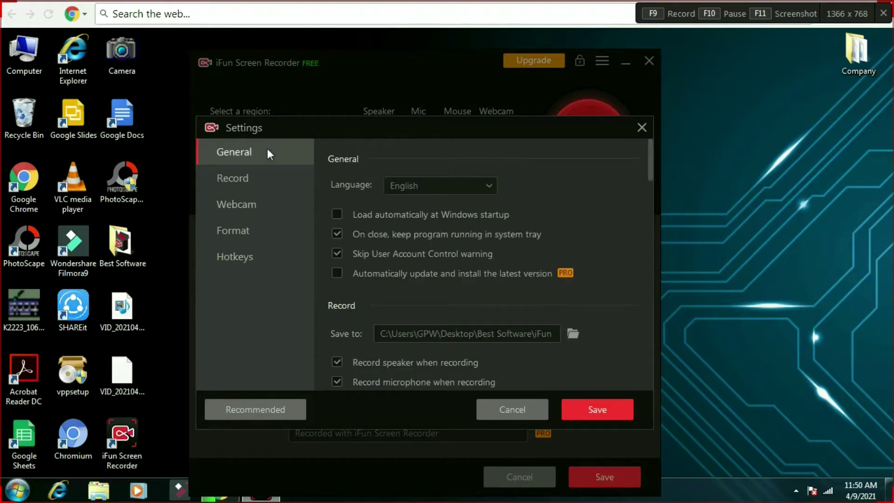
pyautogui.scroll(-10, 621, 227)
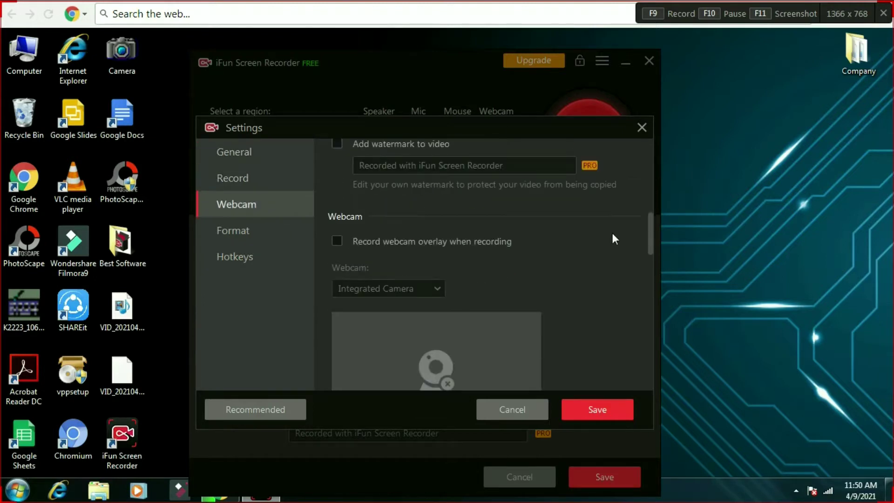
pyautogui.scroll(-10, 613, 234)
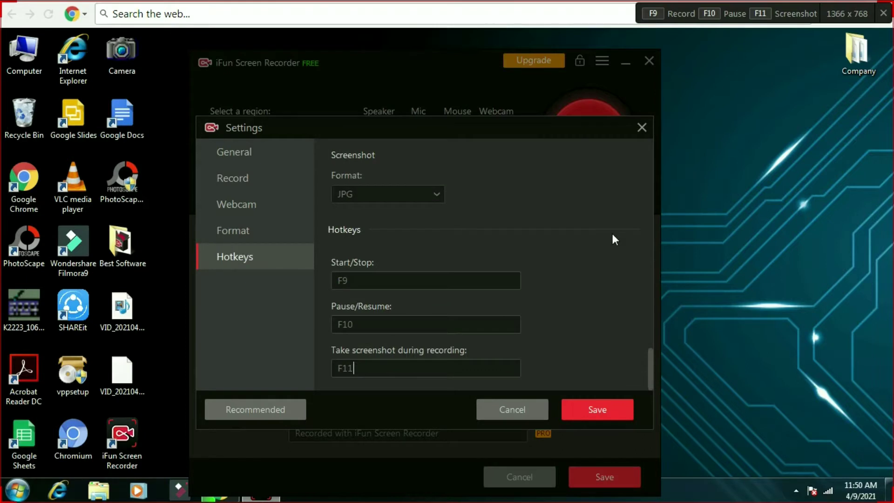
pyautogui.click(641, 128)
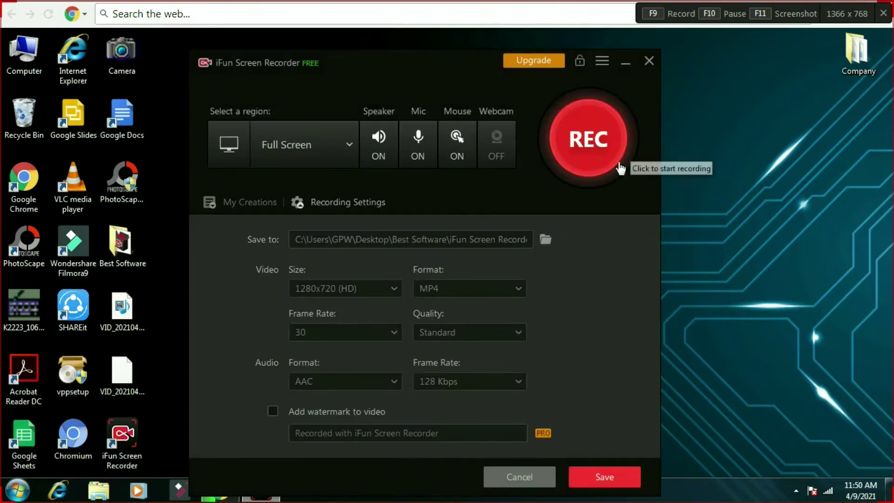
# Move the recorder window aside, switch to Chrome and open the iFun Screen Recorder product page on the IObit site
pyautogui.moveTo(480, 59); pyautogui.dragTo(518, 47)
pyautogui.click(220, 490)
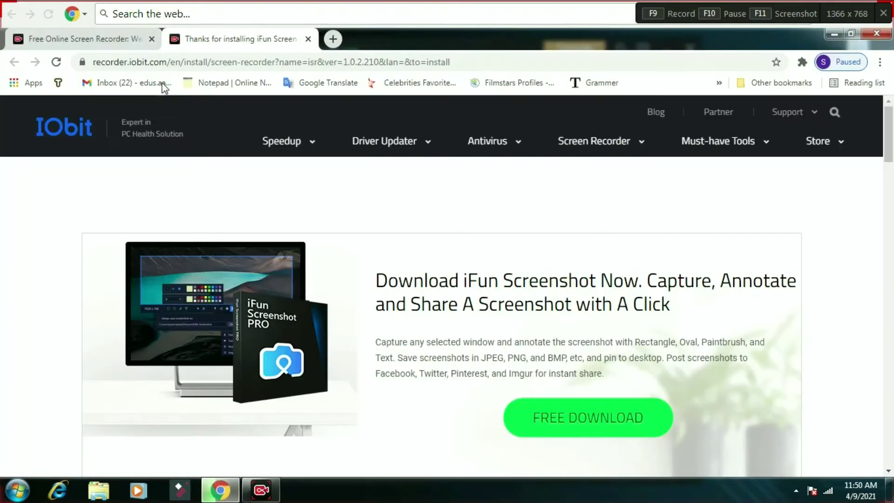
pyautogui.click(130, 41)
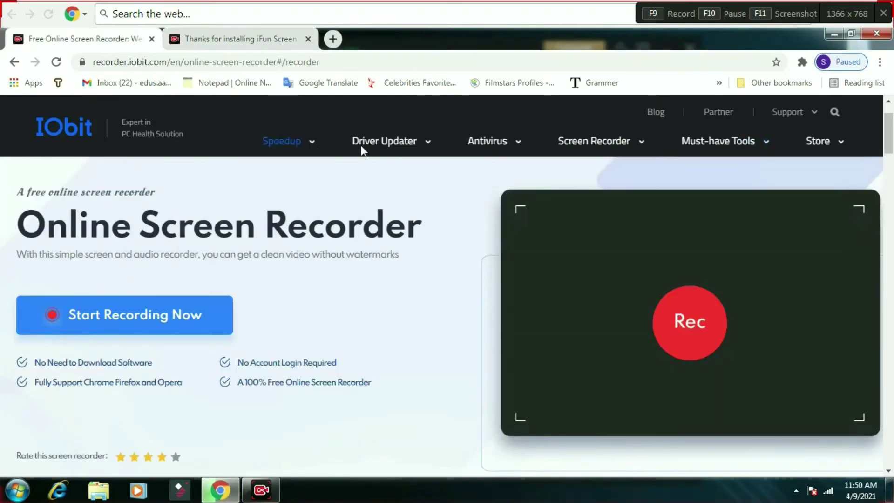
pyautogui.moveTo(580, 152)
pyautogui.click(414, 209)
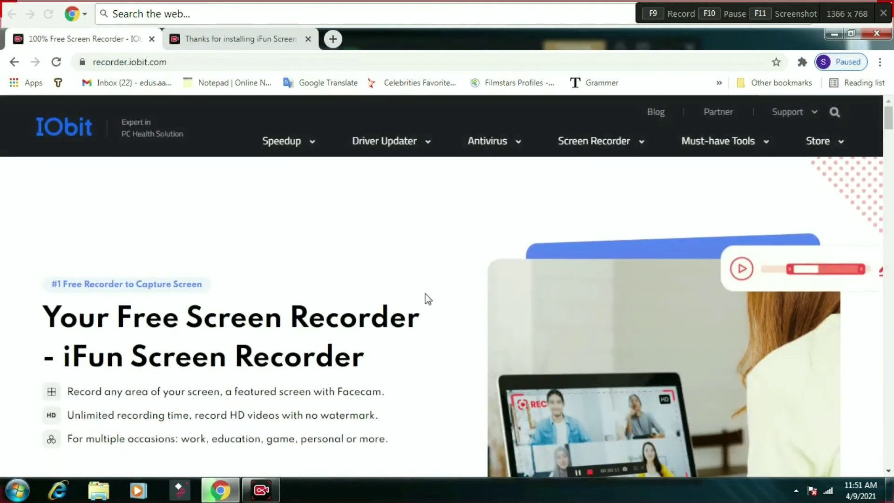
# Read through the main features and Windows compatibility information on the iFun Screen Recorder page
pyautogui.scroll(-2, 426, 301)
pyautogui.scroll(-8, 426, 300)
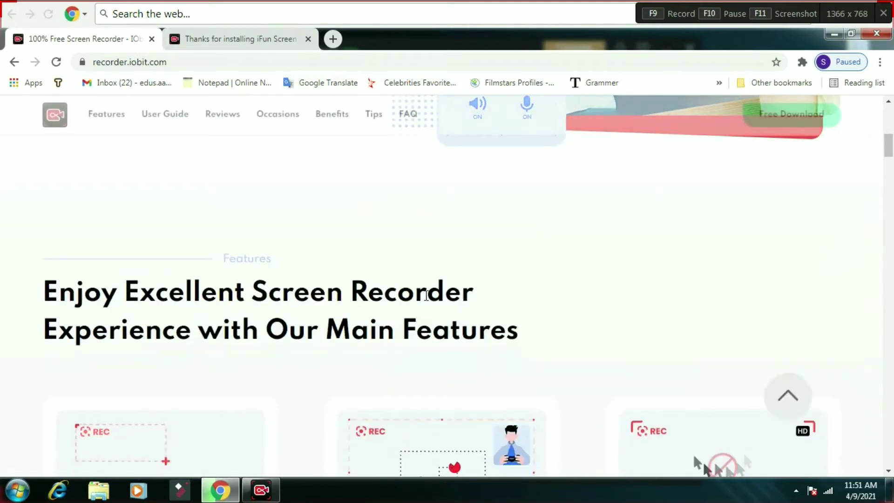
pyautogui.scroll(-5, 426, 298)
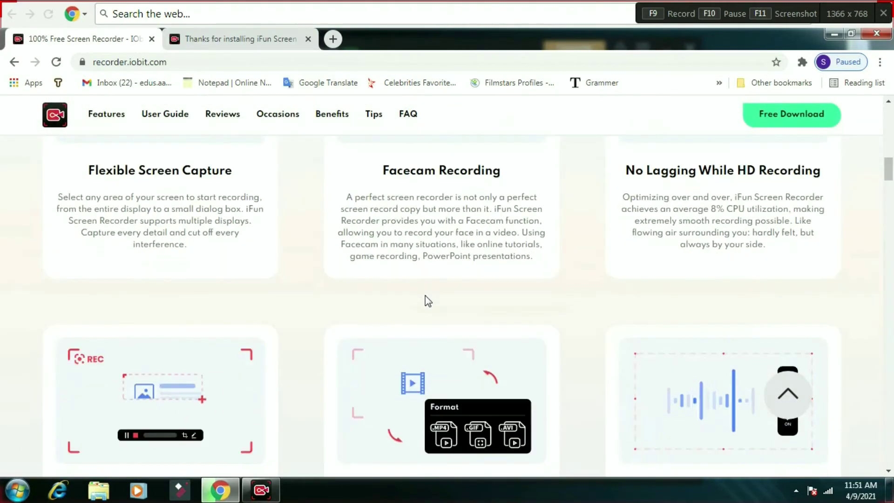
pyautogui.scroll(-8, 426, 300)
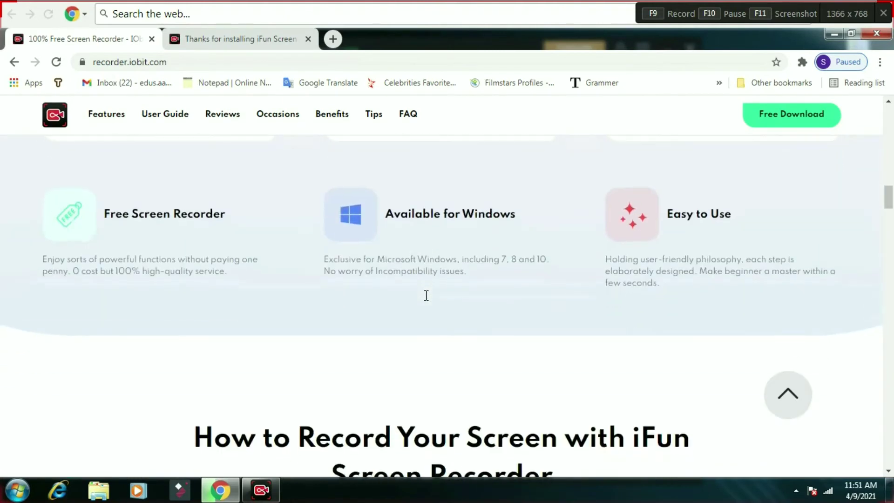